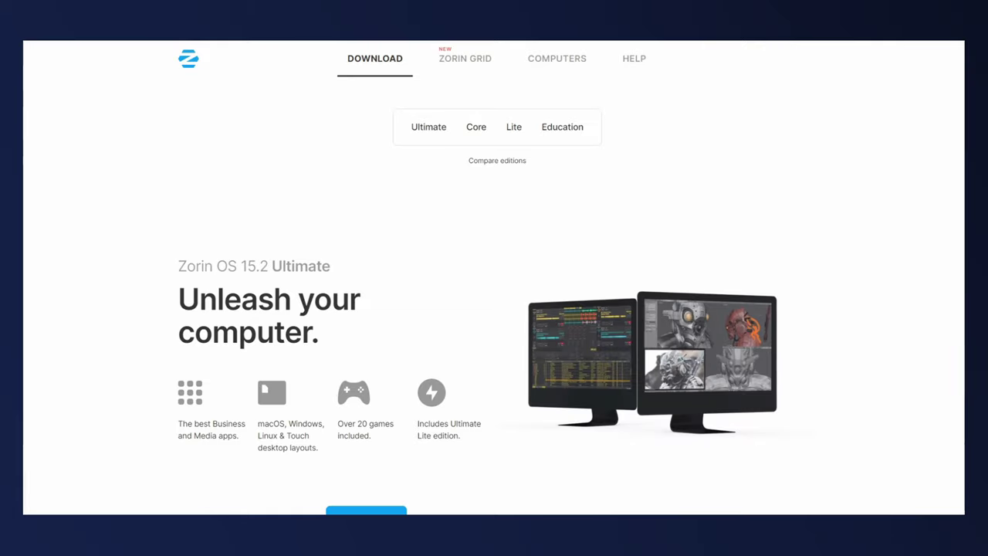
Step: Download the free Zorin OS 15.2 Lite edition, skipping the newsletter sign-up
left_click(513, 126)
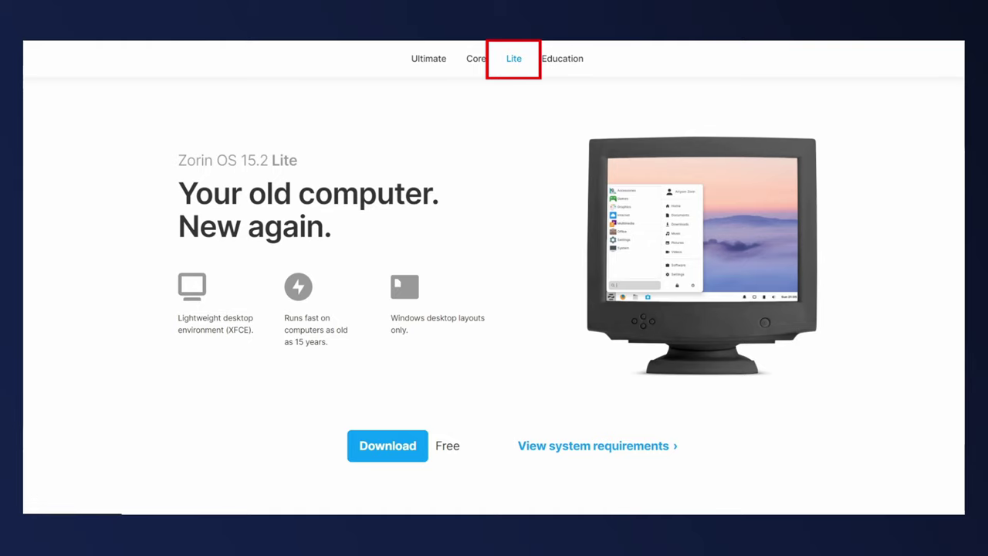
left_click(388, 445)
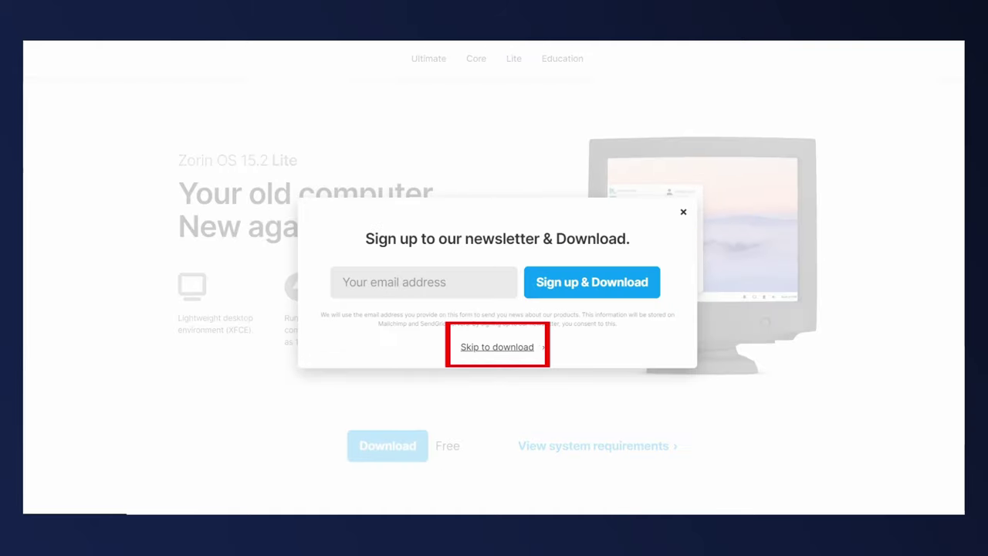
left_click(497, 347)
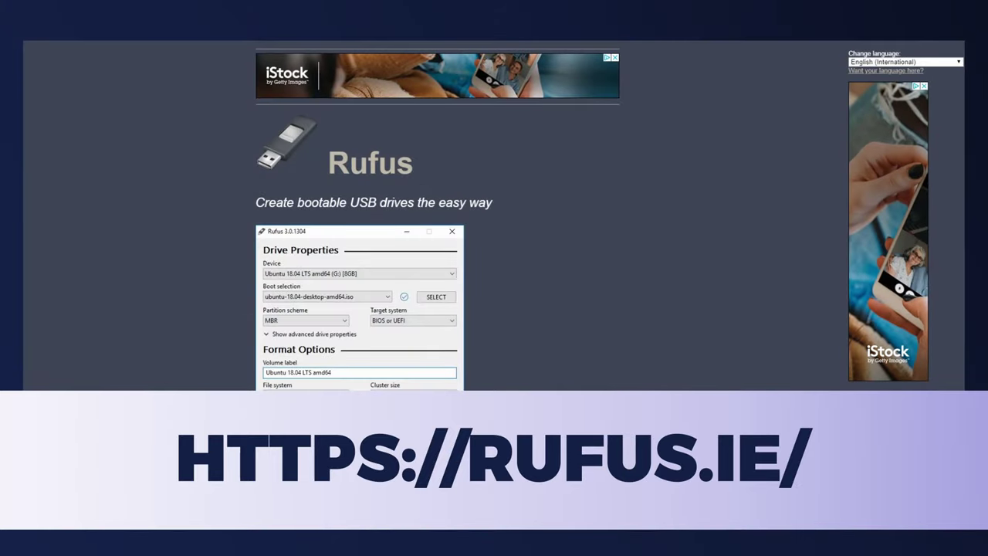
Step: Download Rufus 3.10 from the Rufus website
scroll(494, 270, "down", 5)
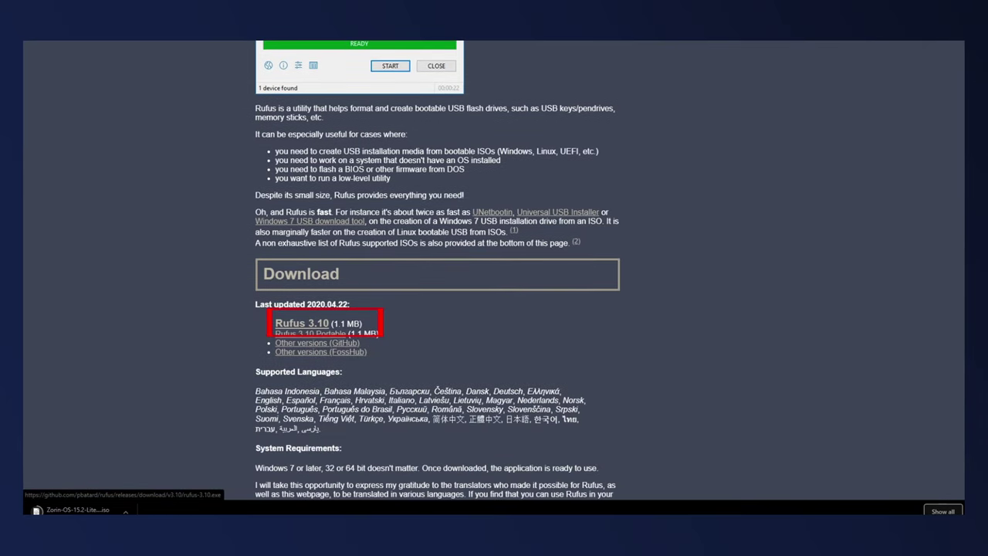
left_click(302, 323)
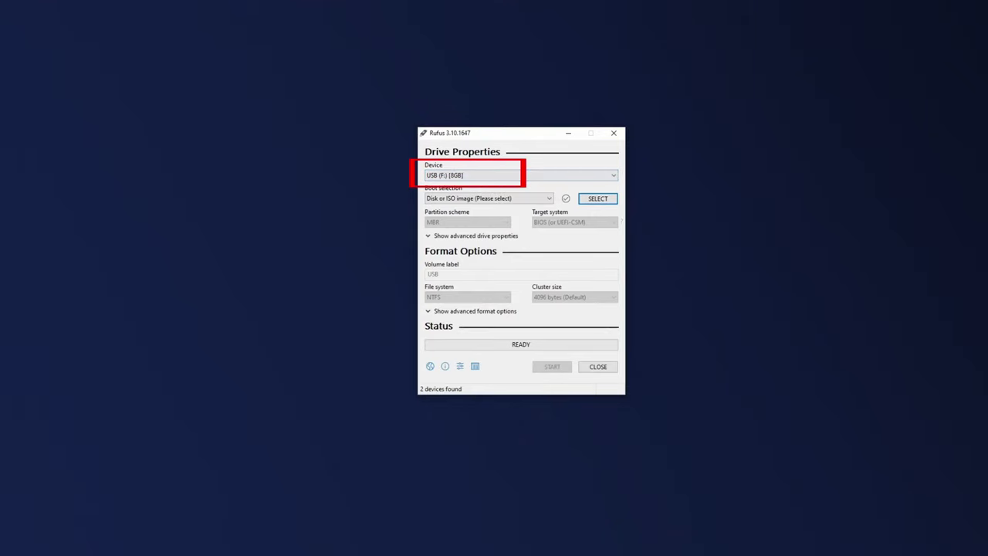
Step: Choose USB (F:) [8GB] as the Rufus device and Disk or ISO image as the boot selection
left_click(540, 175)
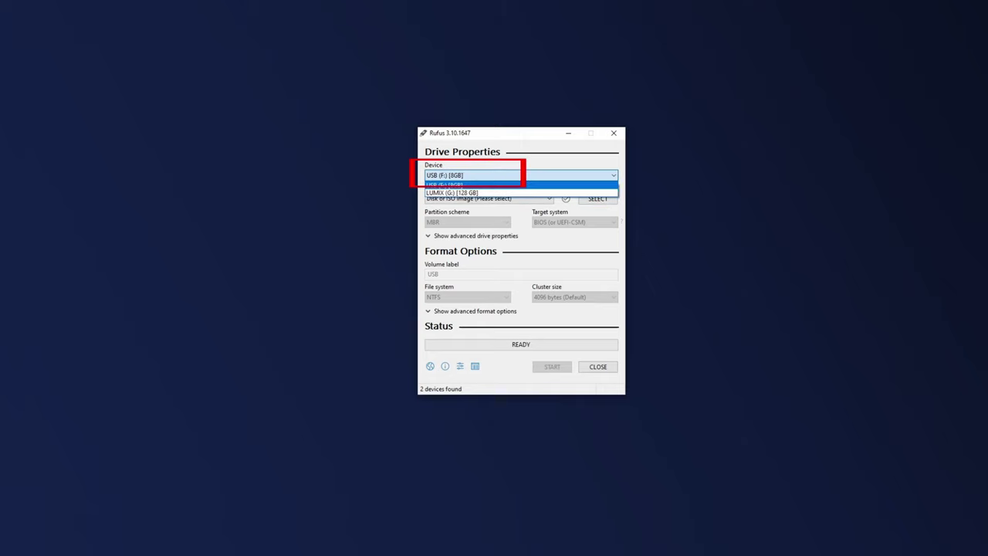
key("Return")
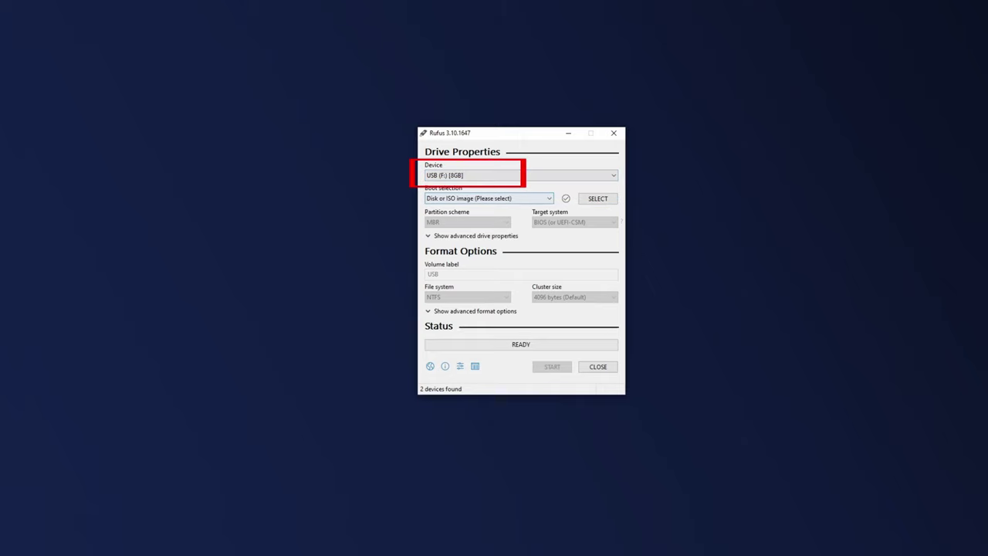
left_click(488, 198)
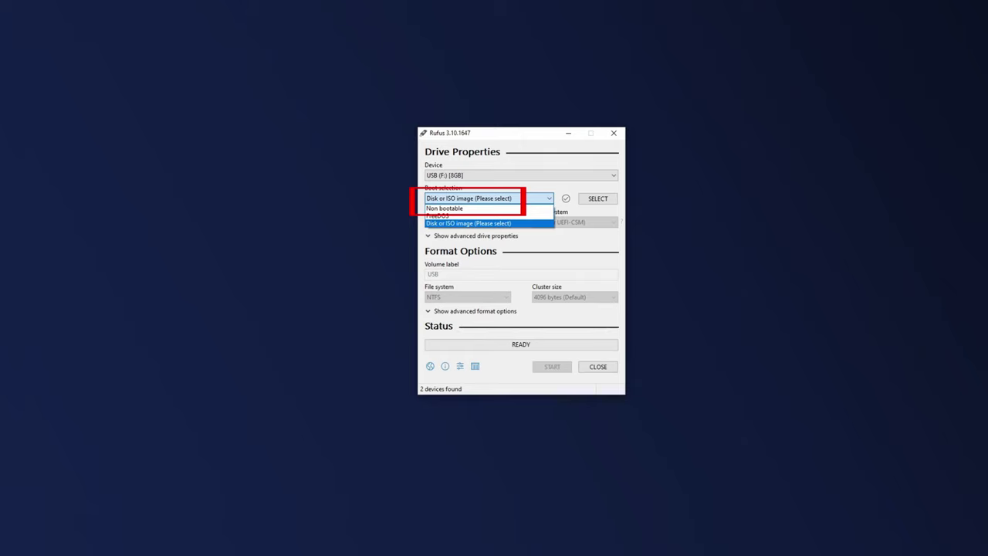
key("Return")
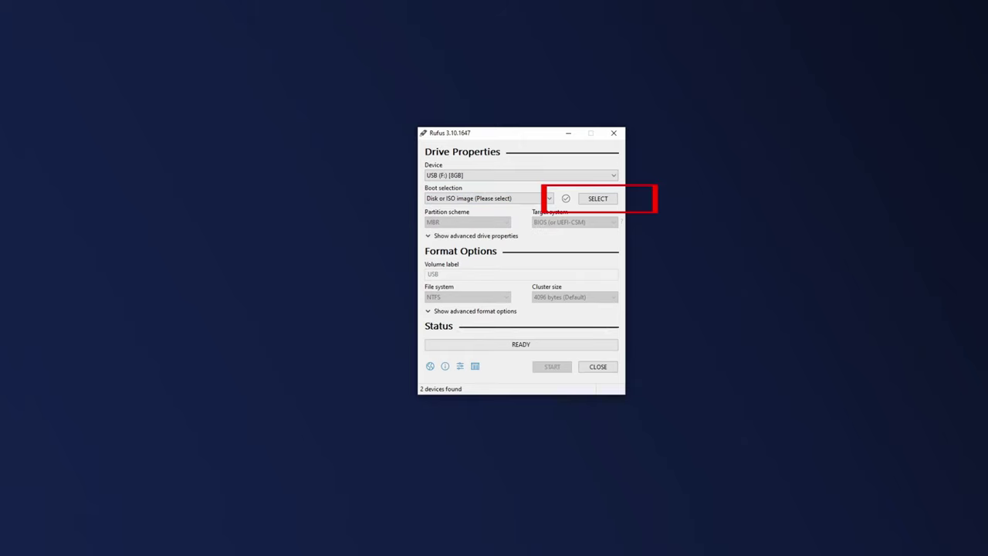
Step: Load Zorin-OS-15.2-Lite-64-bit.iso from Downloads and start writing it to the USB drive, accepting that its data is erased
left_click(598, 198)
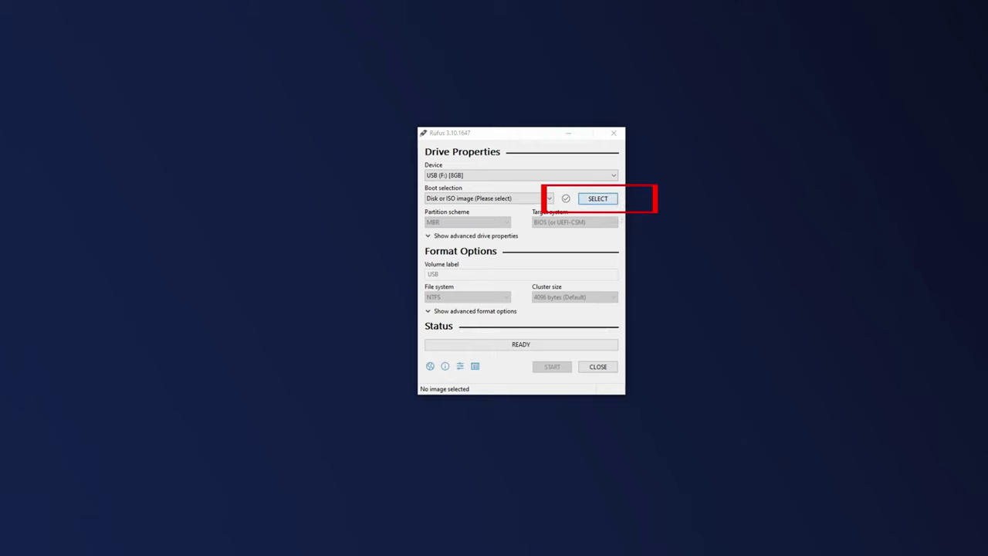
left_click(451, 196)
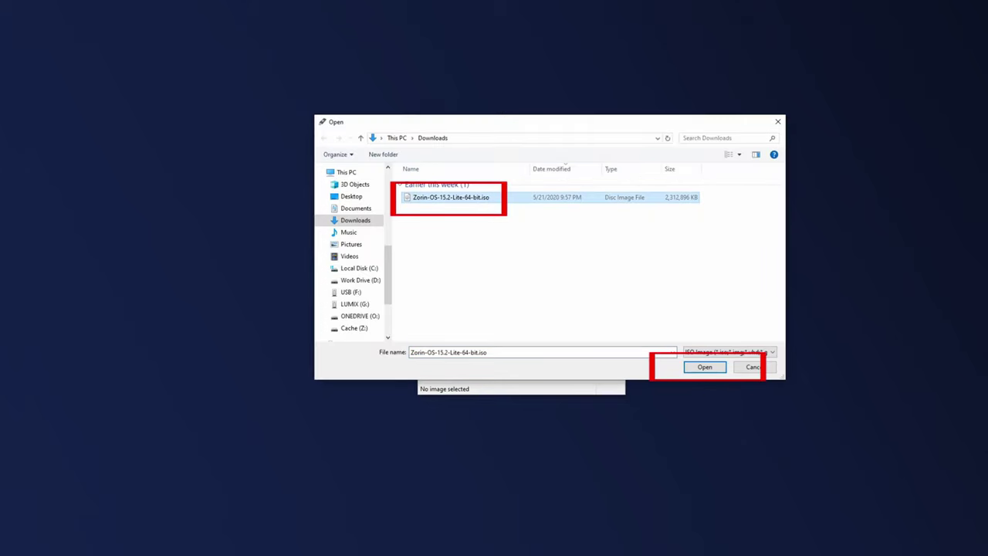
key("Return")
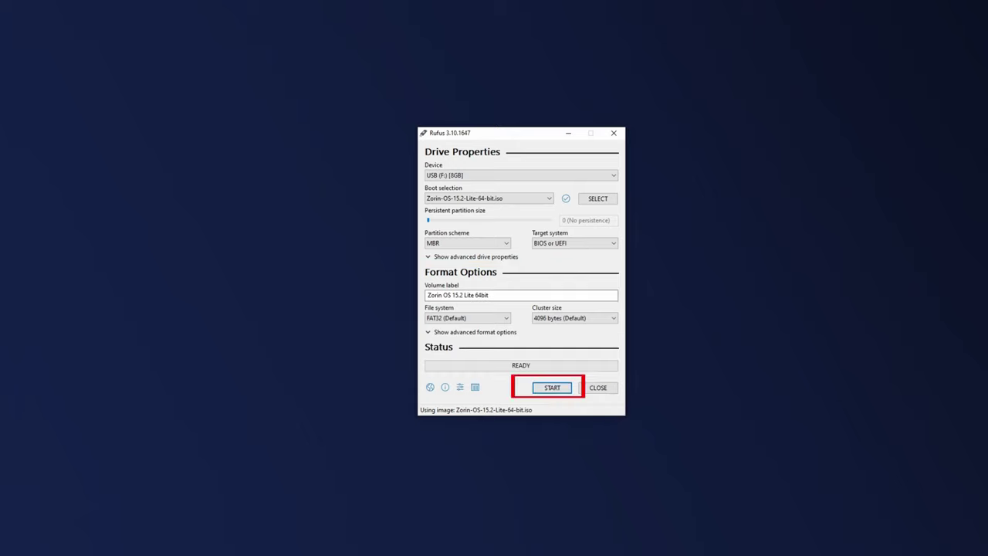
key("Return")
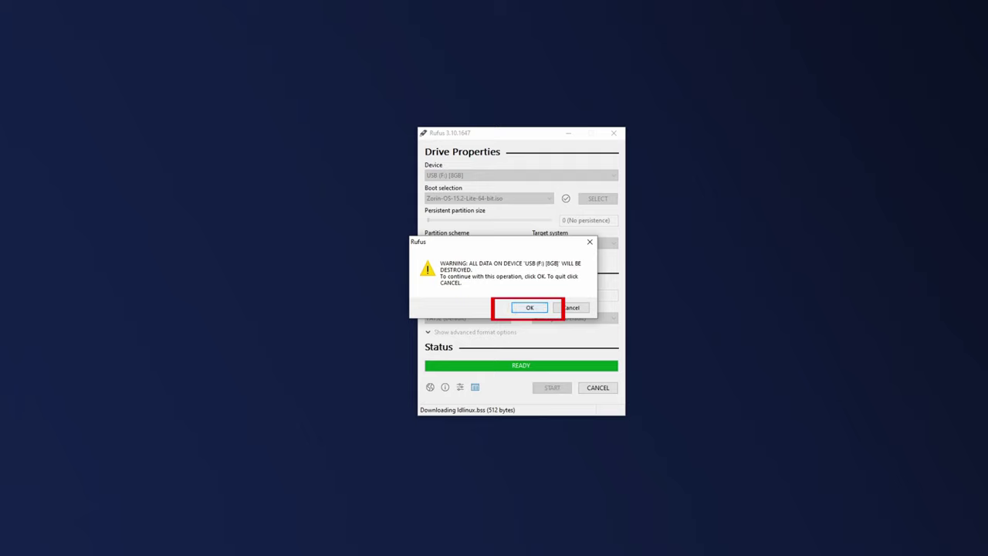
key("Return")
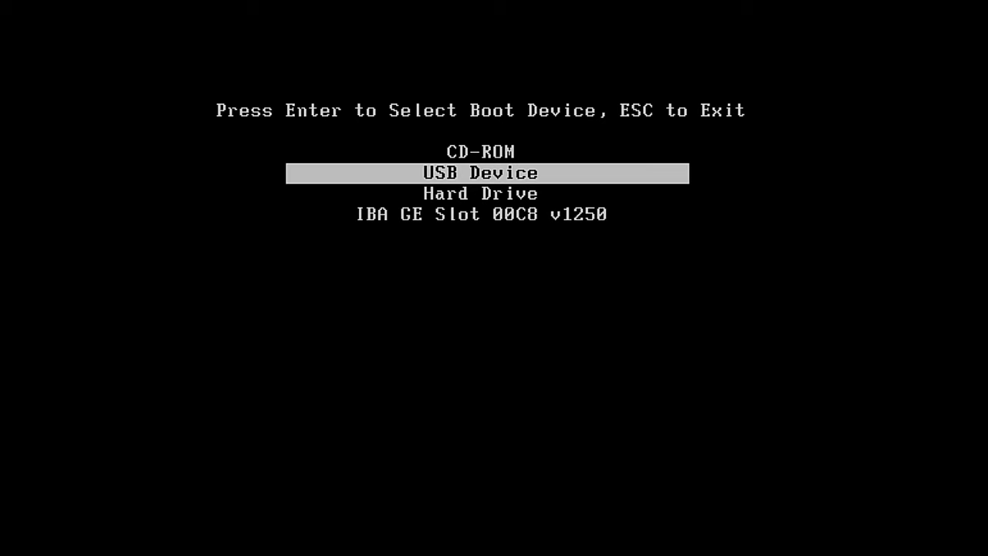
Step: Boot from the USB device with Try or Install Zorin OS, and look over the live session's application menu
key("Return")
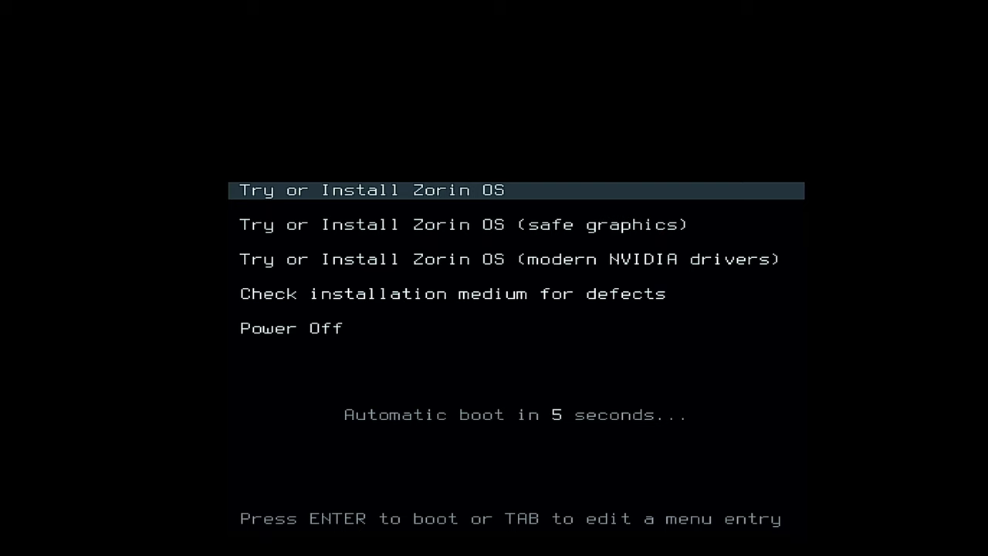
key("Return")
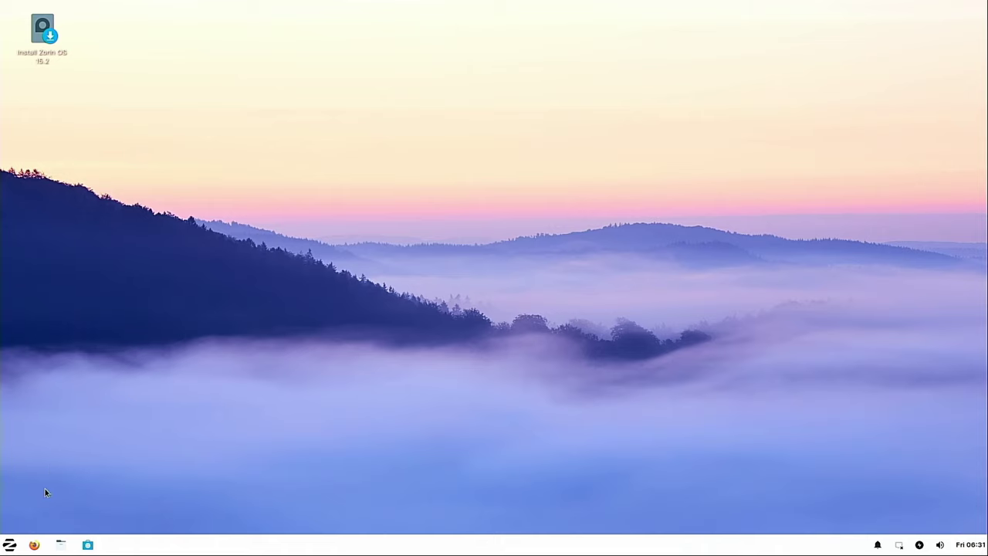
left_click(9, 545)
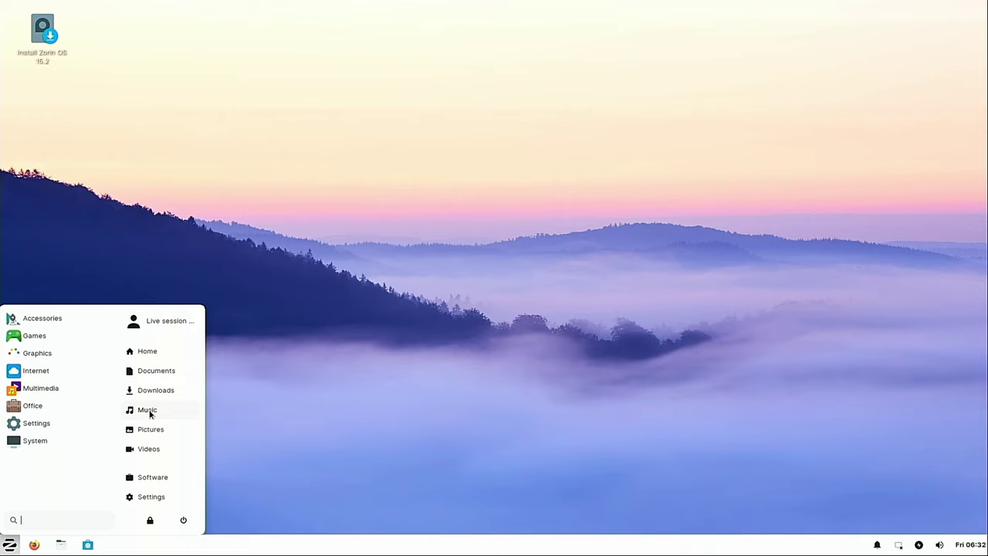
left_click(330, 385)
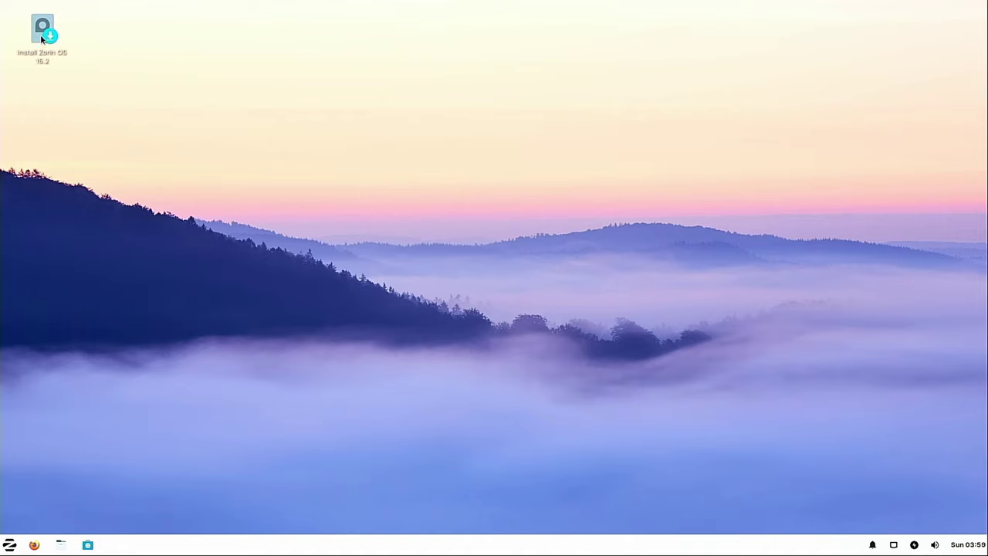
Step: Launch the Zorin OS 15.2 installer and proceed with English to the updates and other software page
left_click(42, 39)
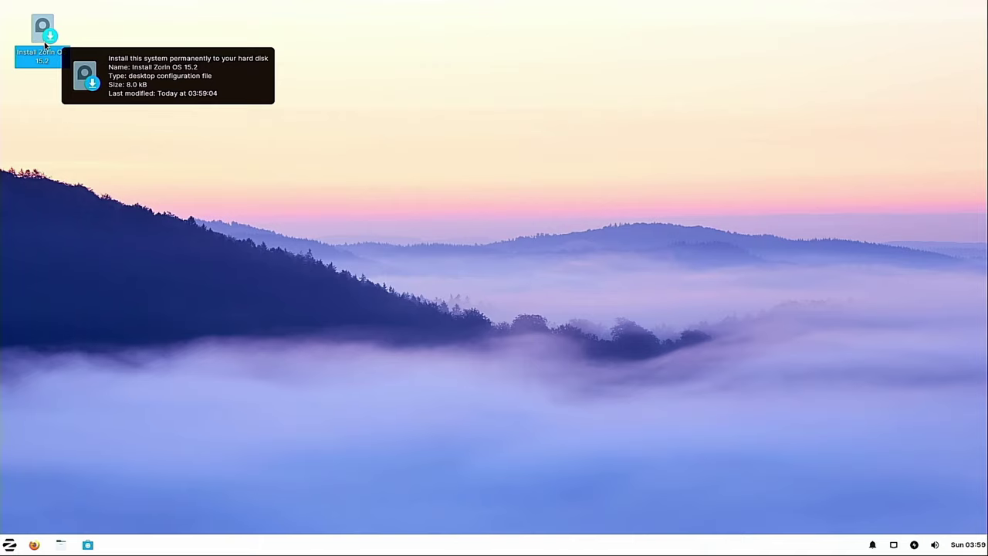
double_click(44, 45)
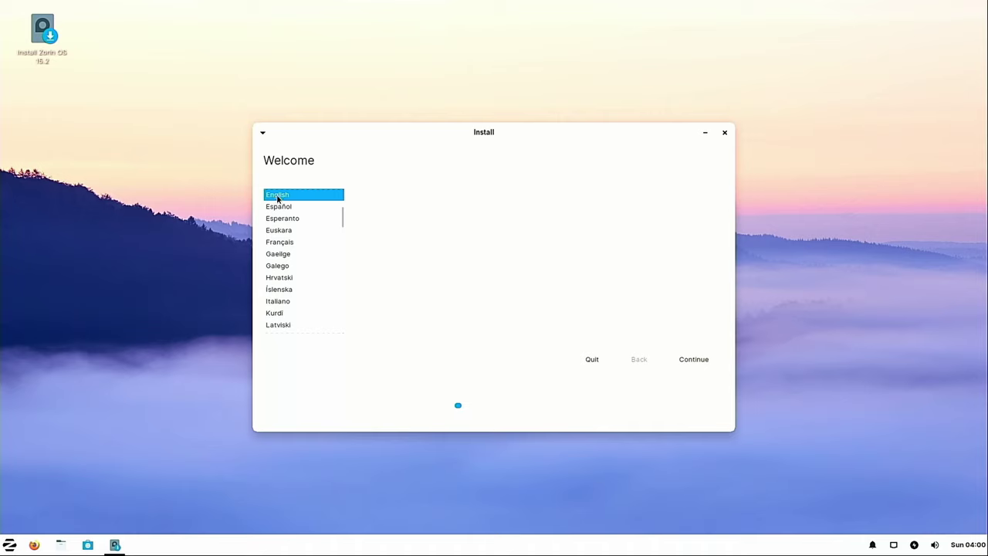
left_click(690, 358)
left_click(690, 358)
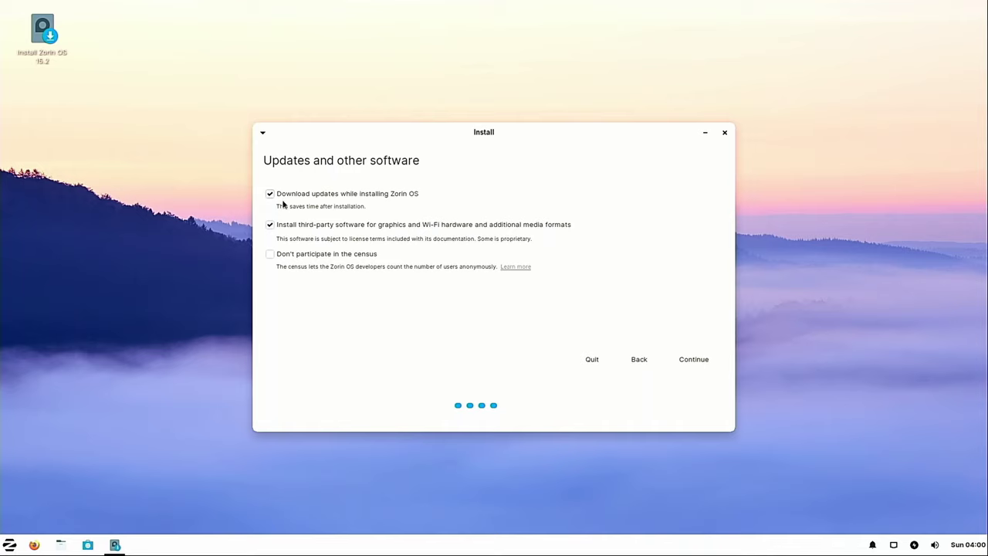
Step: Opt out of the census and start the installation with Erase disk and install Zorin OS, approving the disk changes
left_click(270, 254)
left_click(698, 361)
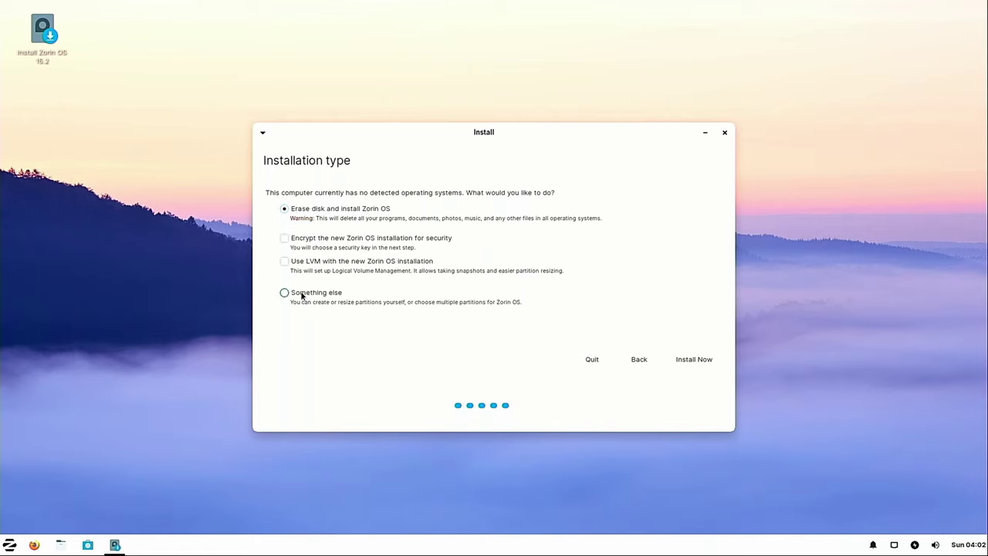
left_click(693, 362)
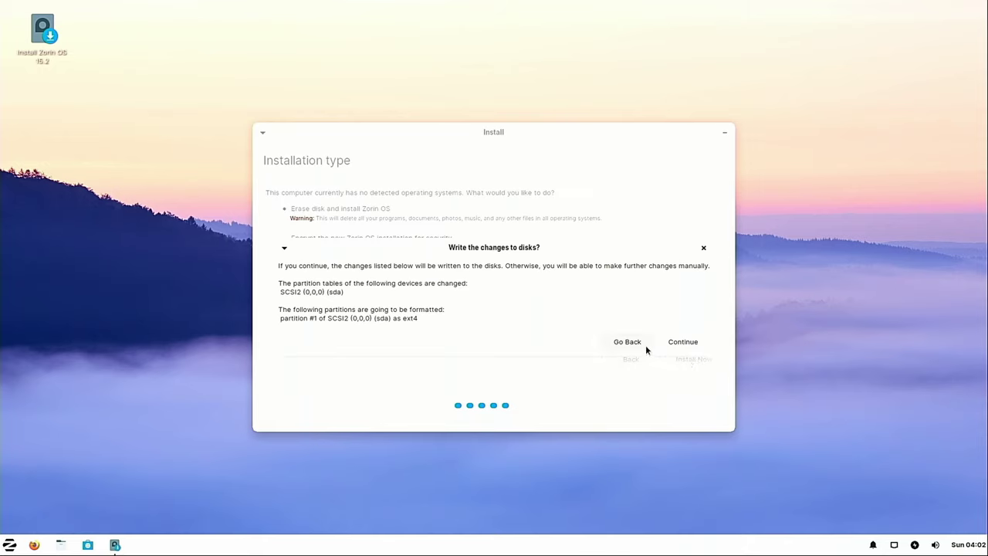
left_click(679, 344)
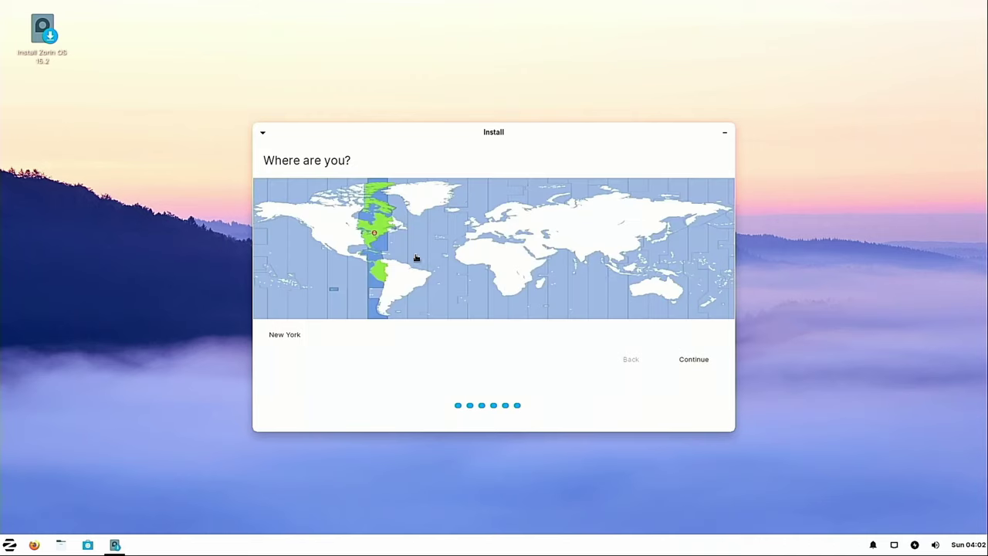
Step: Set the location to New York and submit the user account details with the password required to log in
left_click(347, 235)
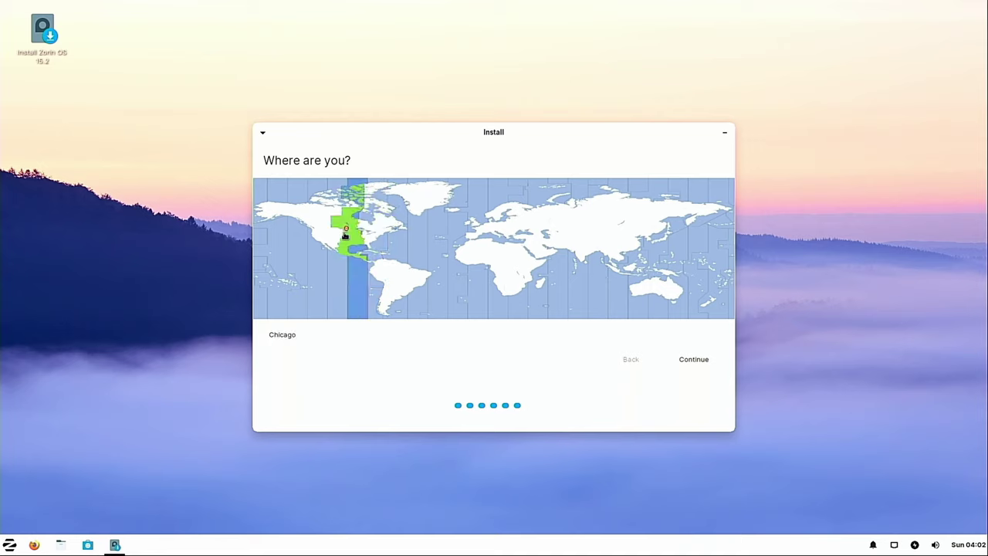
left_click(324, 233)
left_click(375, 240)
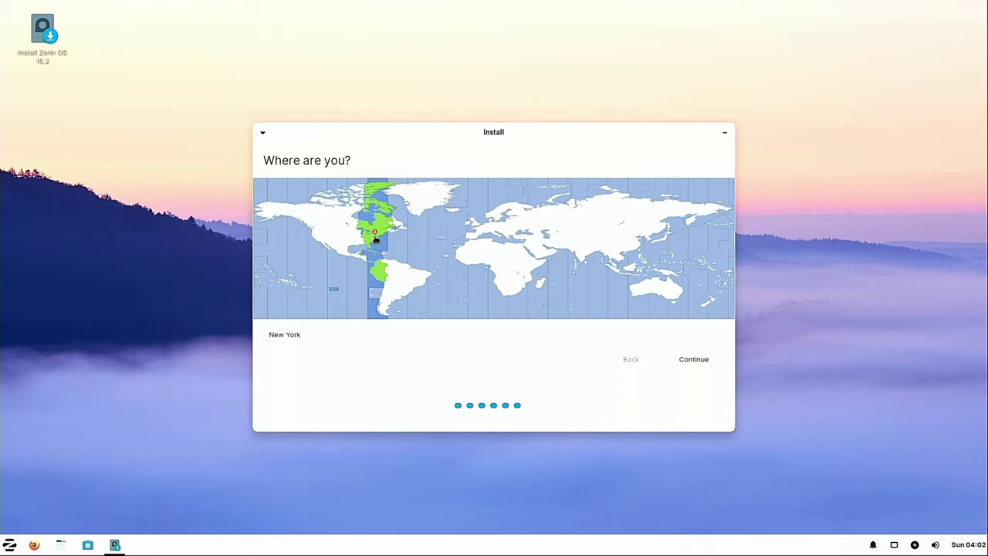
left_click(693, 360)
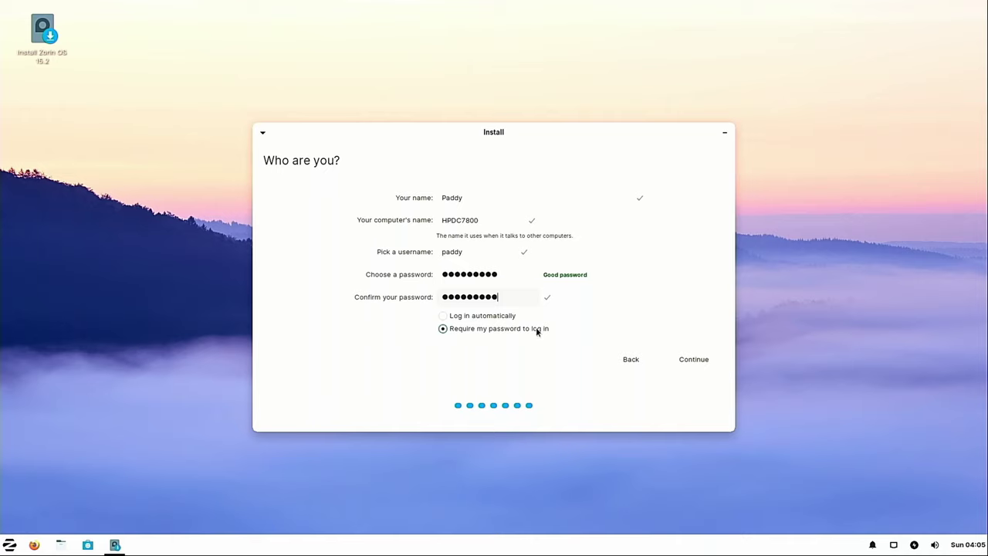
left_click(693, 359)
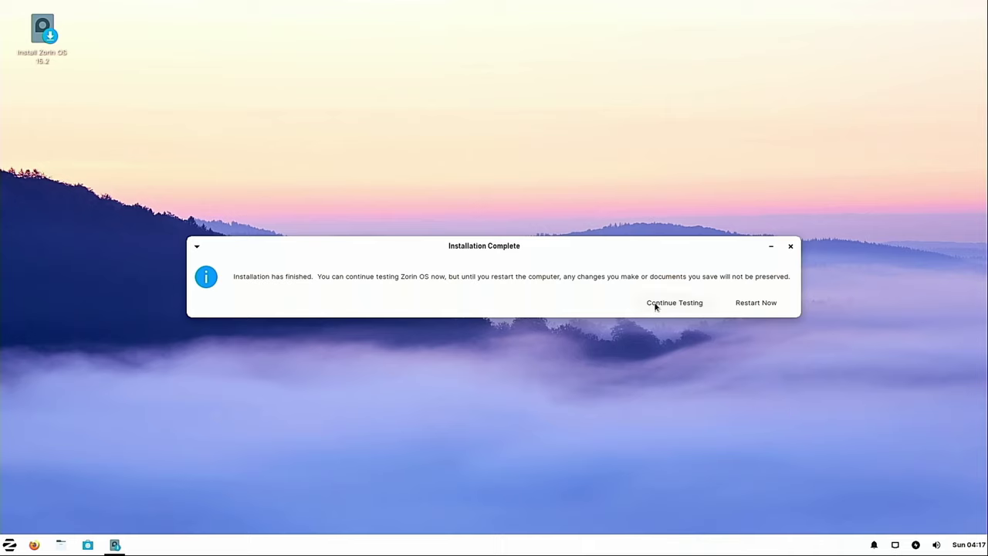
Step: Restart the computer into the installed system and enter the account password on the login screen
left_click(753, 303)
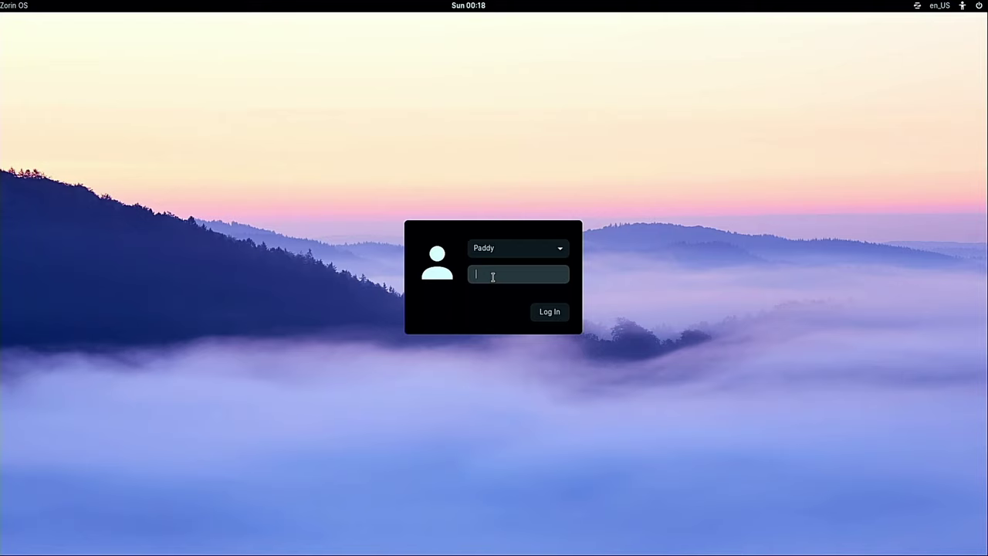
type("p")
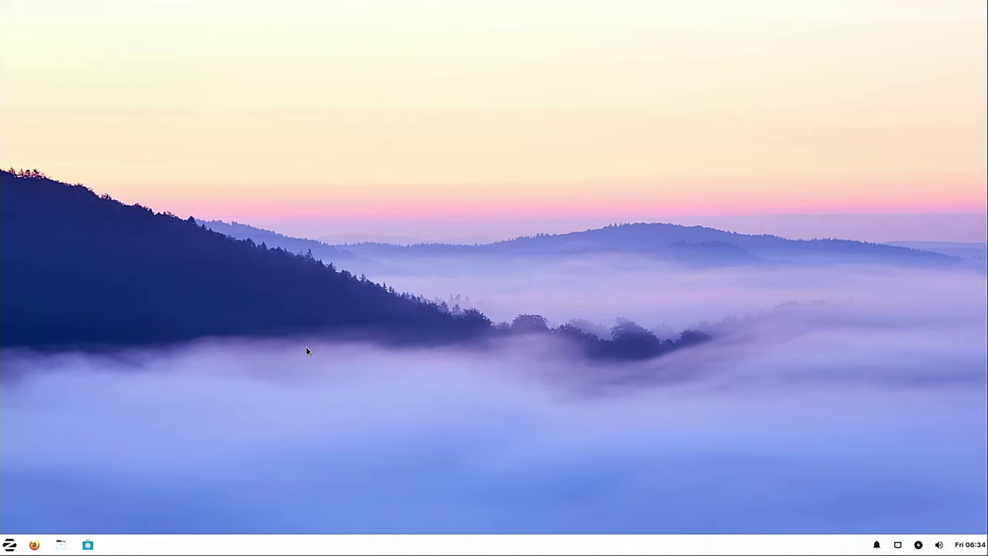
Step: Open the Software store and browse its categories, editor's picks and recommended applications
left_click(8, 544)
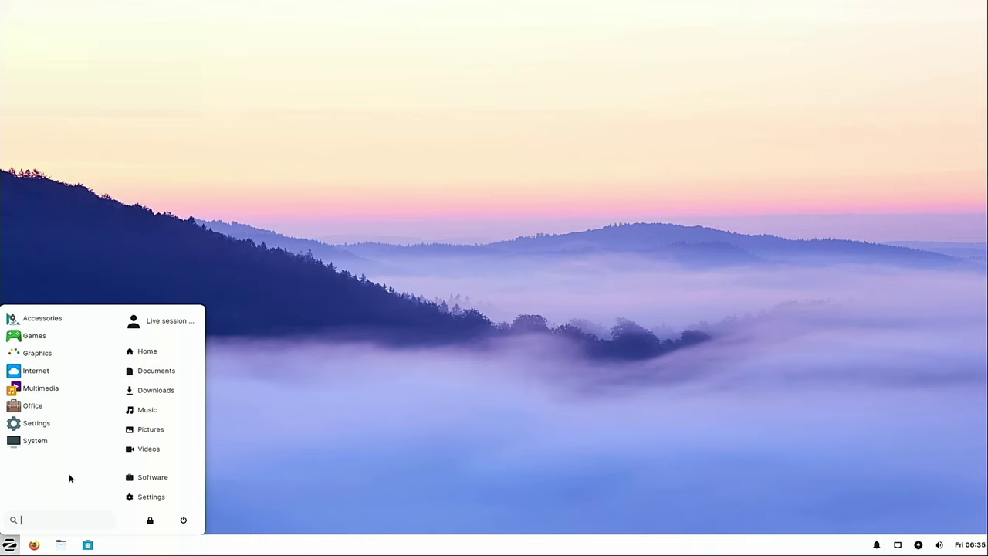
left_click(146, 480)
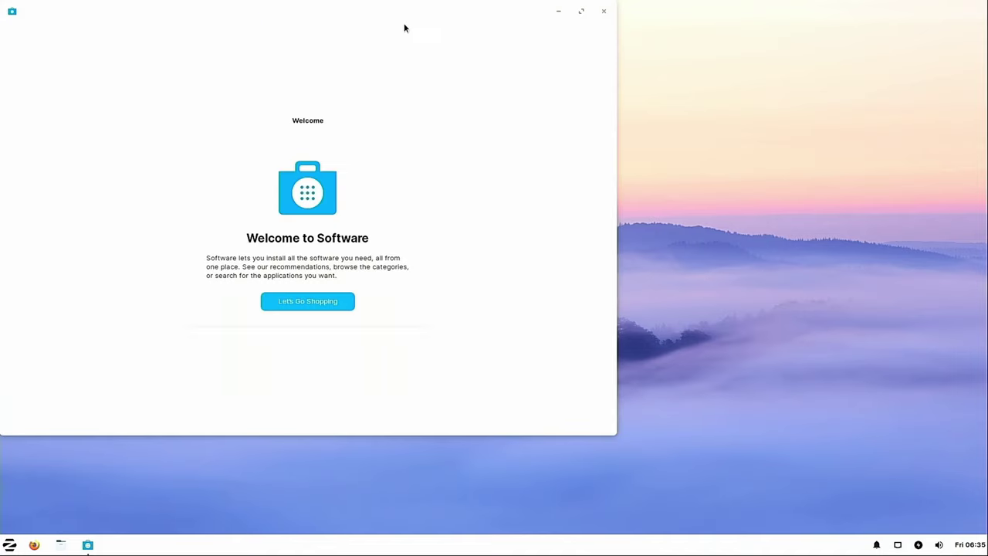
key("Return")
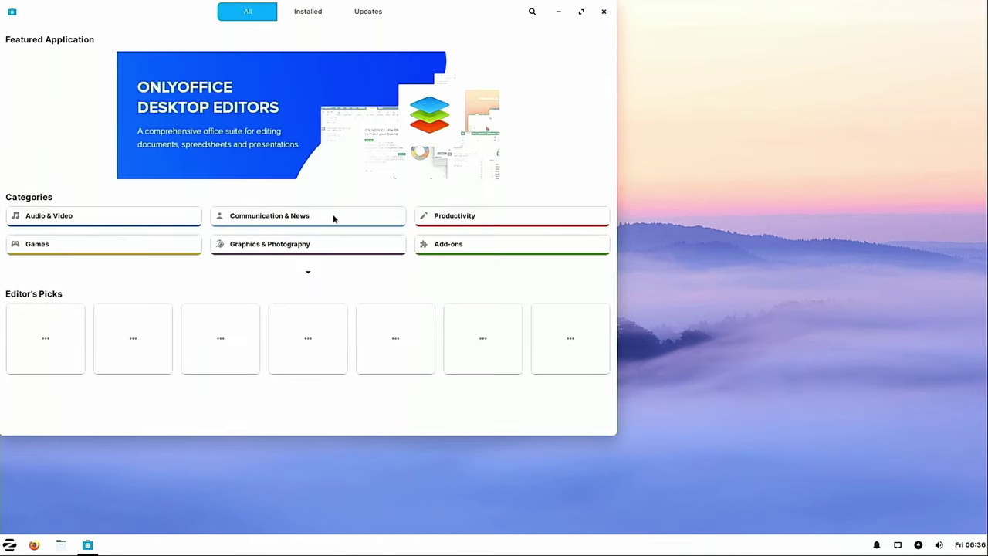
scroll(267, 277, "down", 3)
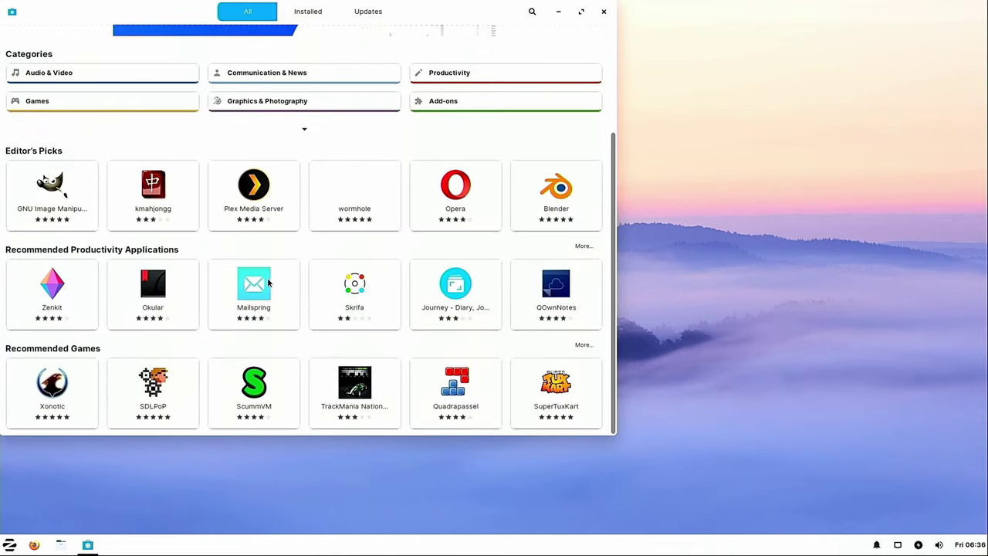
Step: Install the nfs-server package with apt-get in a terminal, approve the additional packages, and close the terminal
key("super")
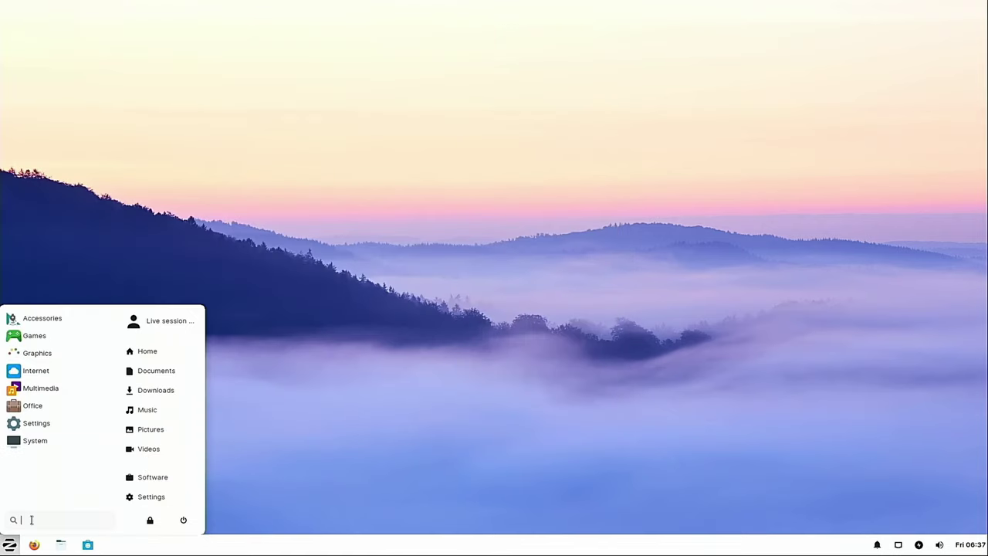
type("terminal")
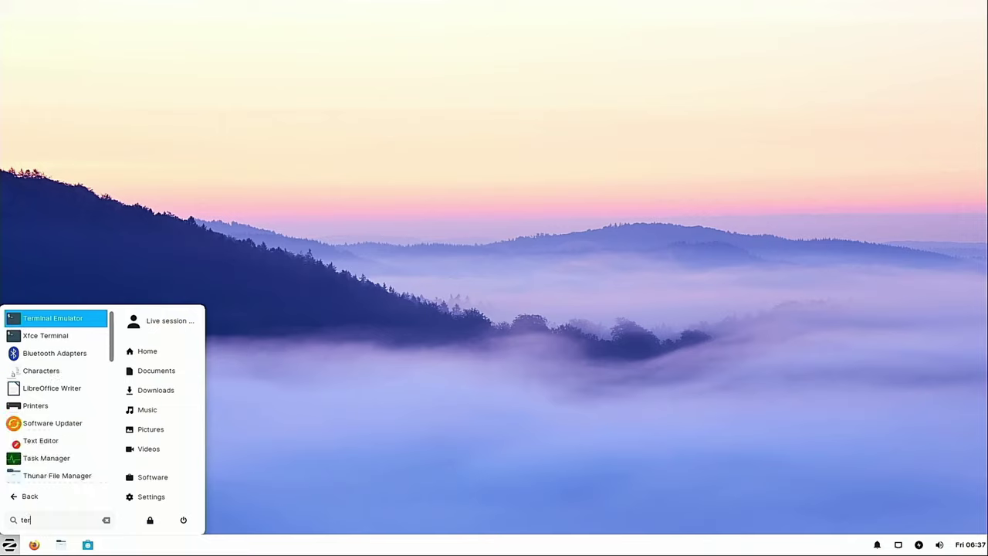
key("Return")
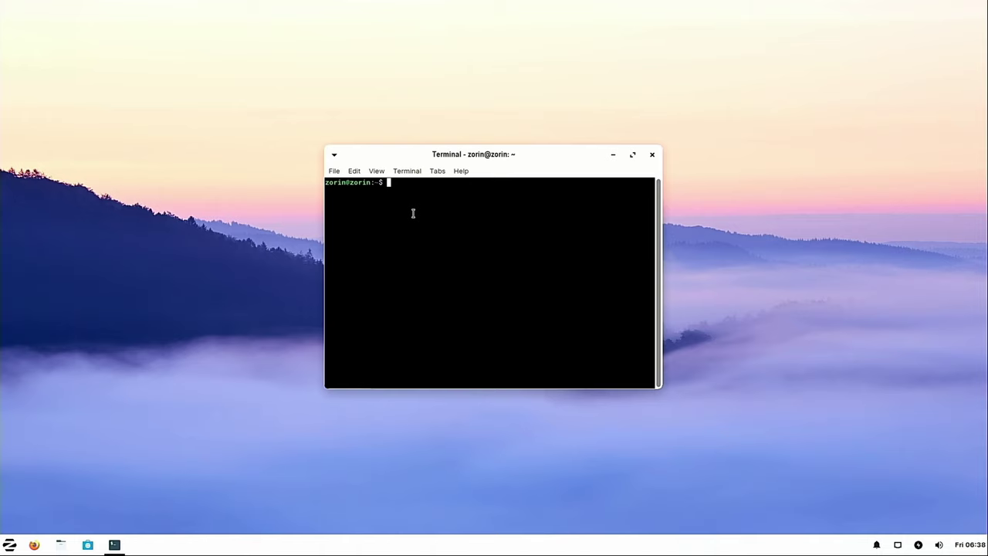
type("sud")
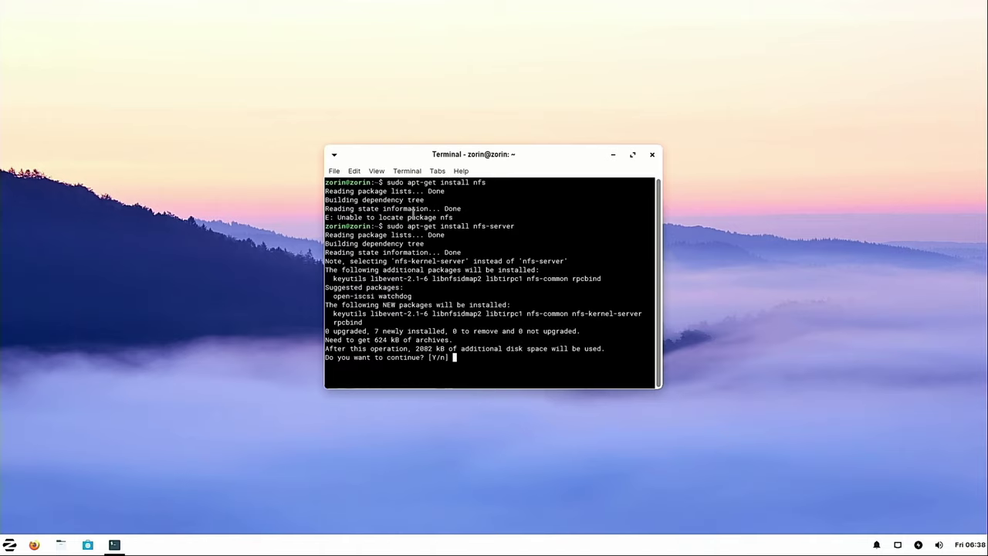
type("y")
key("Return")
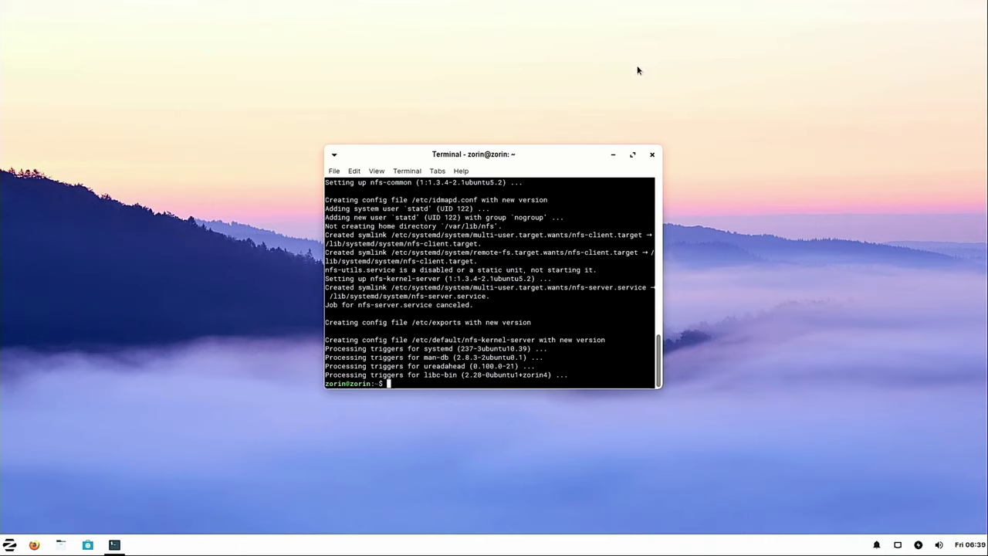
left_click(652, 155)
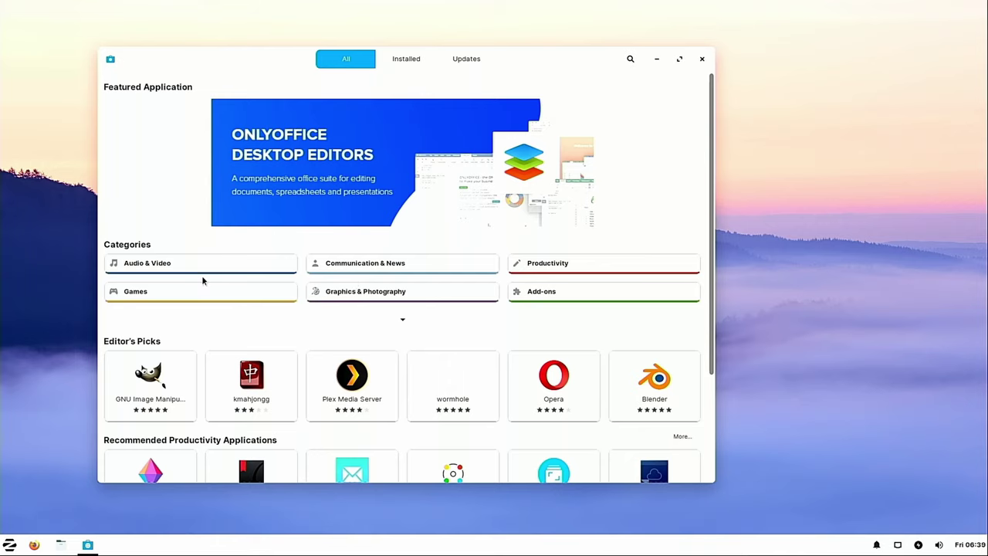
Step: Maximize the Software store and browse its Productivity and Games categories
left_click(679, 60)
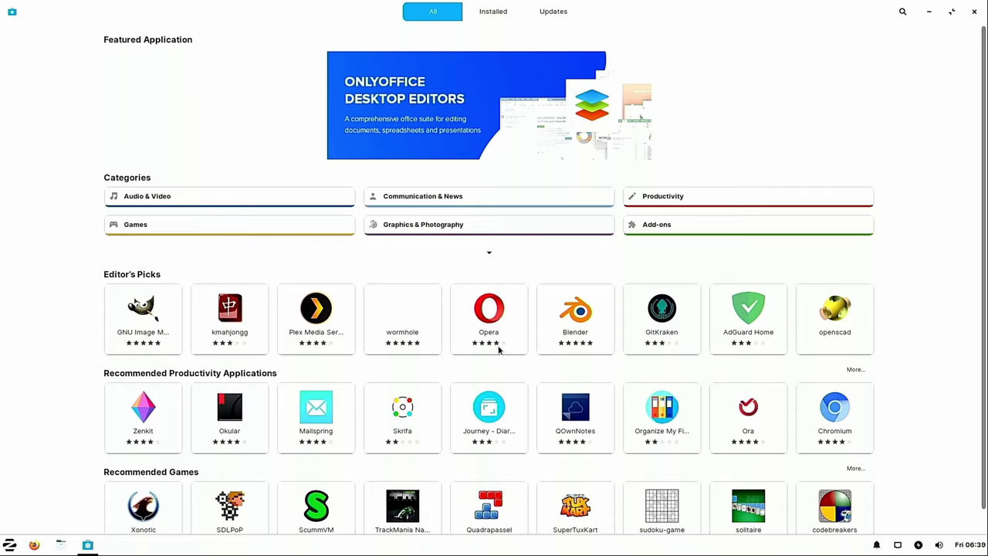
scroll(498, 350, "down", 1)
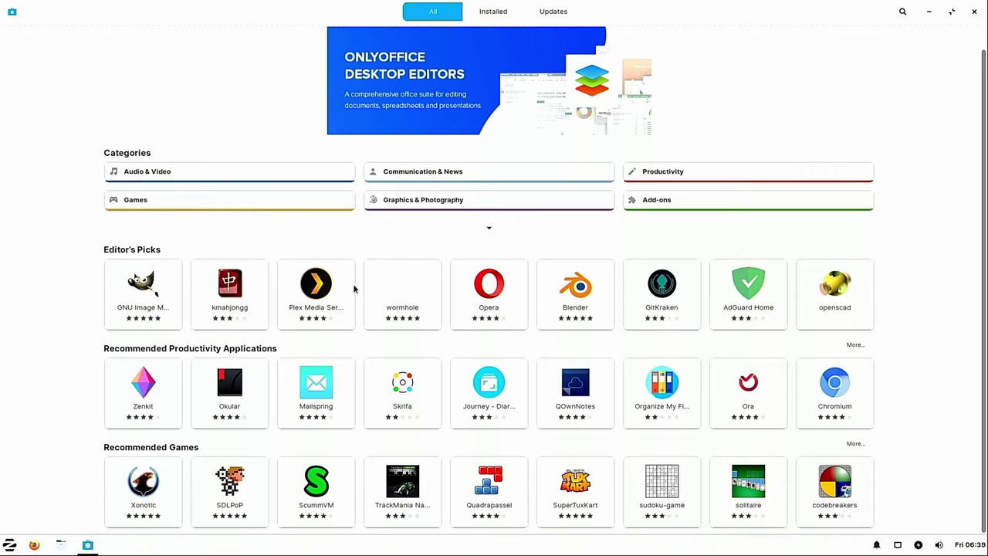
left_click(658, 170)
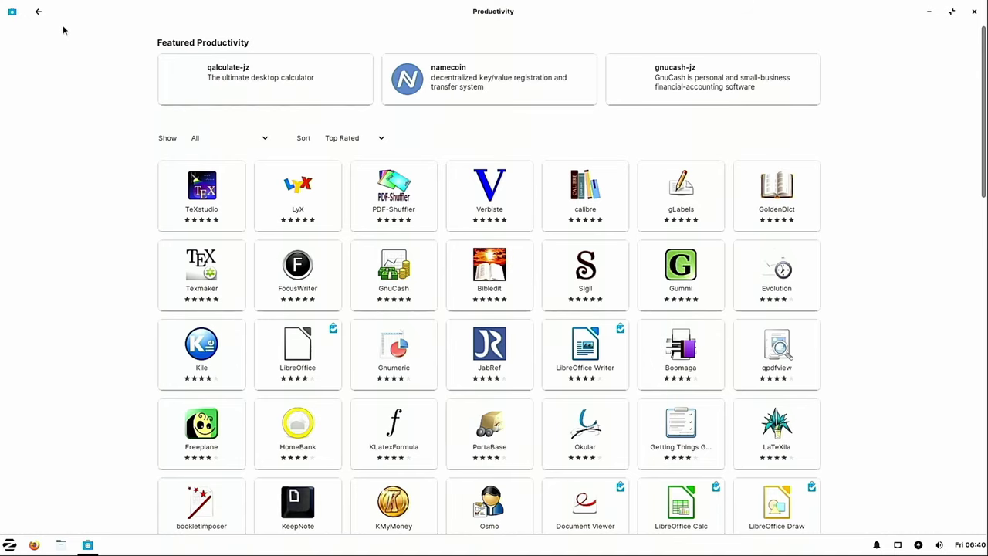
left_click(38, 10)
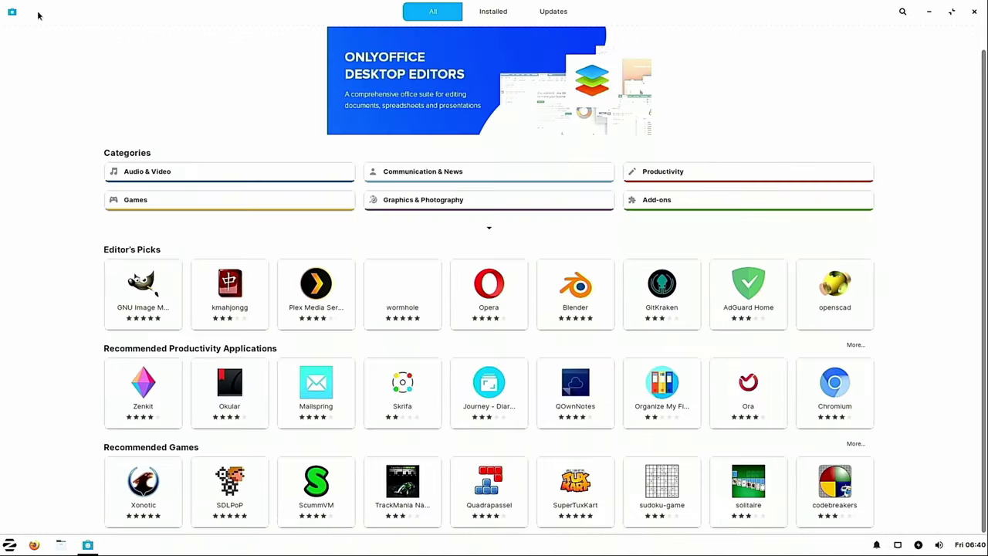
left_click(136, 199)
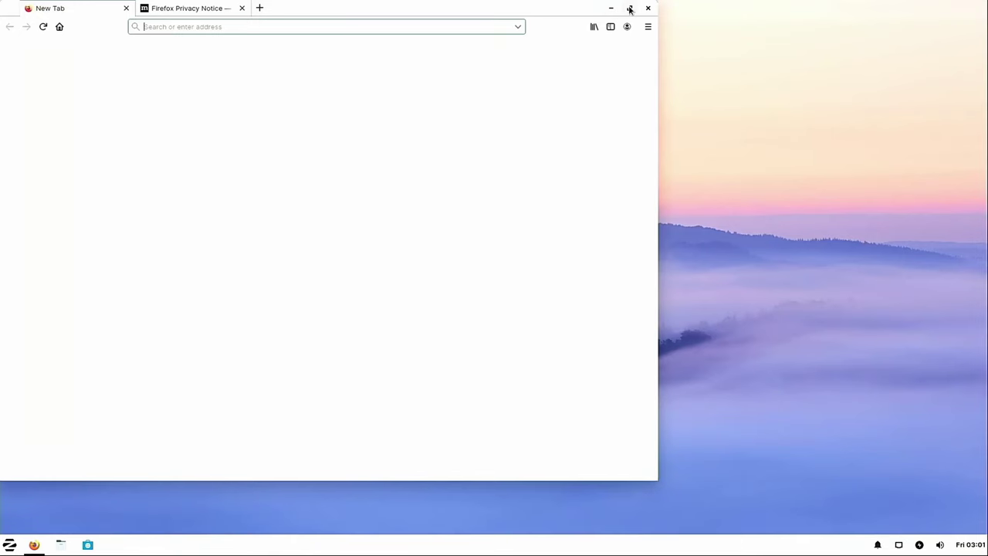
Step: Maximize Firefox, dismiss the Join Firefox welcome offer, view the Firefox Privacy Notice, and close both tabs
left_click(631, 9)
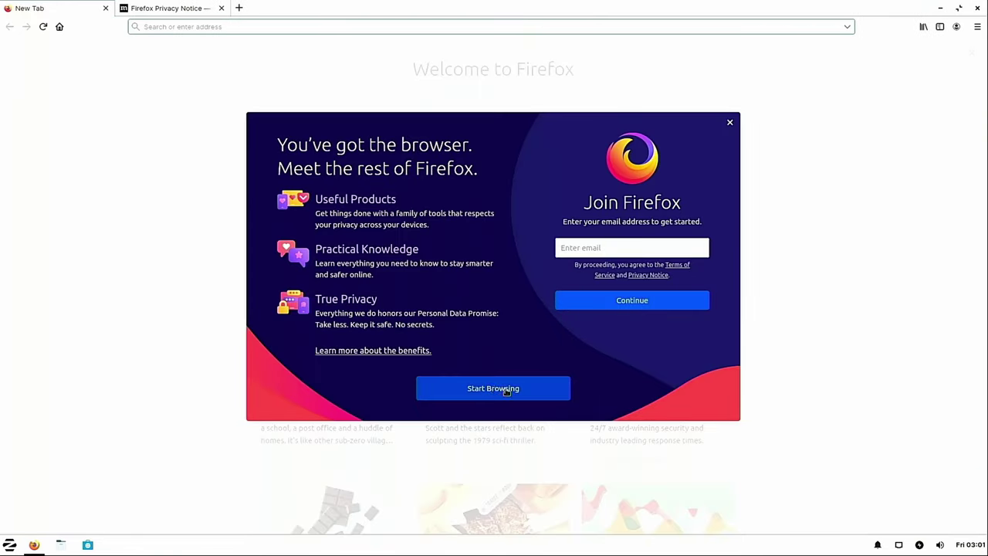
left_click(507, 391)
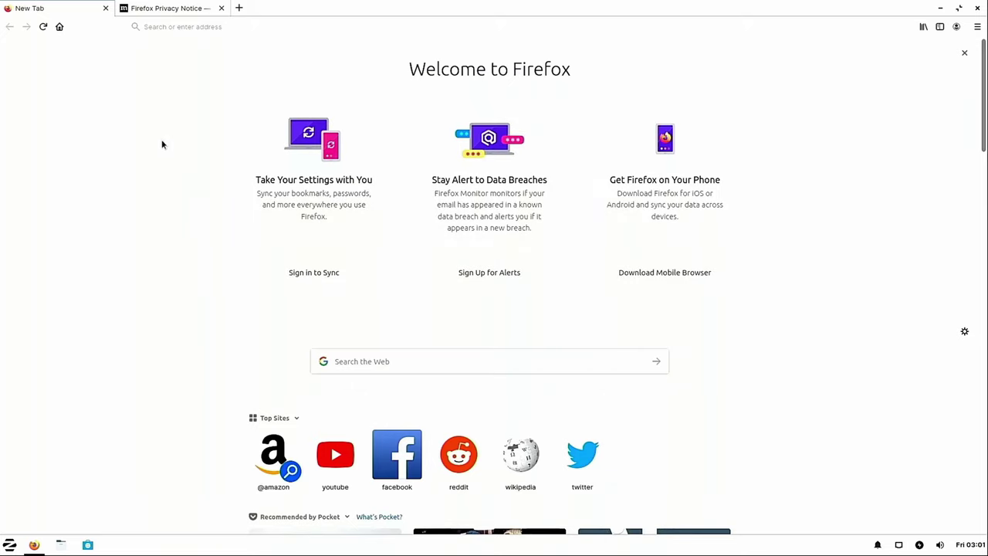
left_click(183, 9)
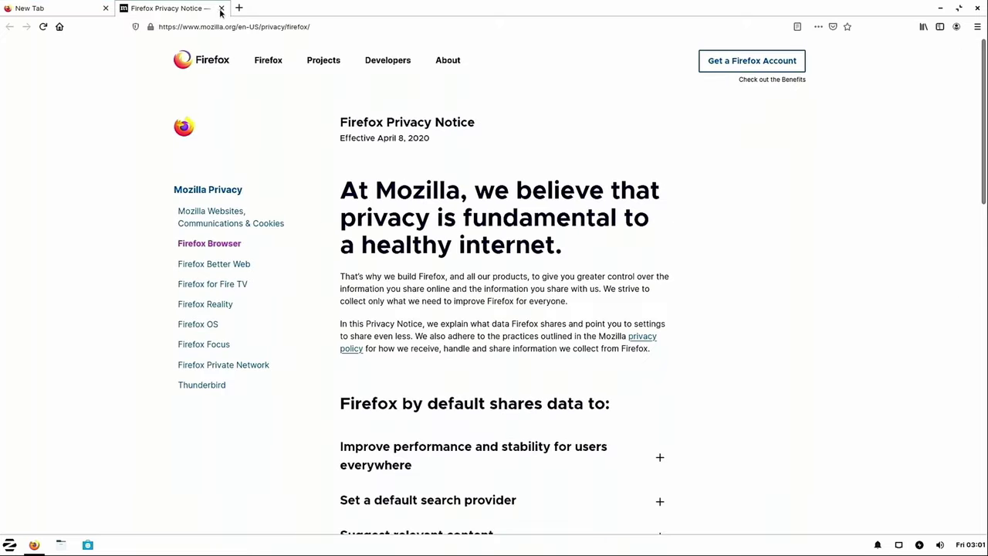
left_click(221, 9)
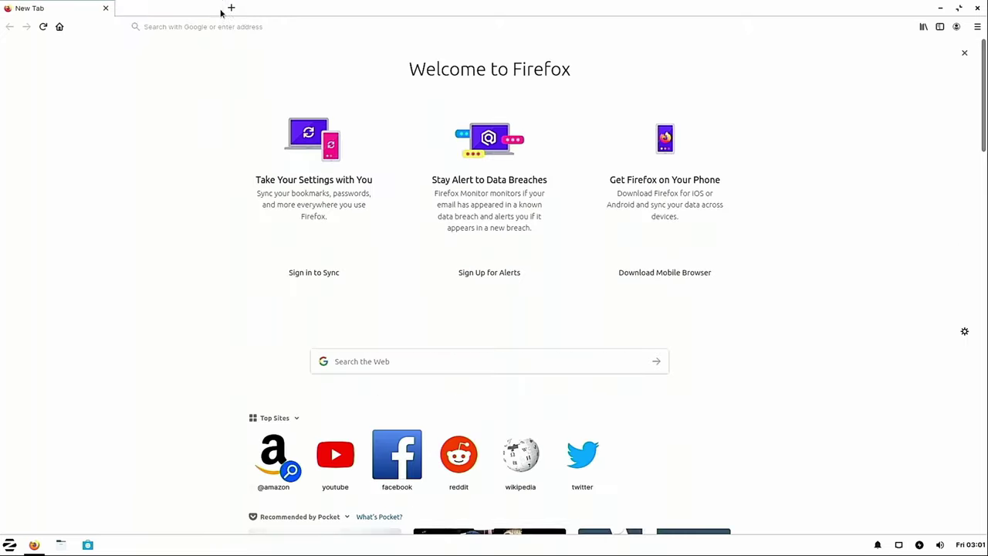
left_click(105, 9)
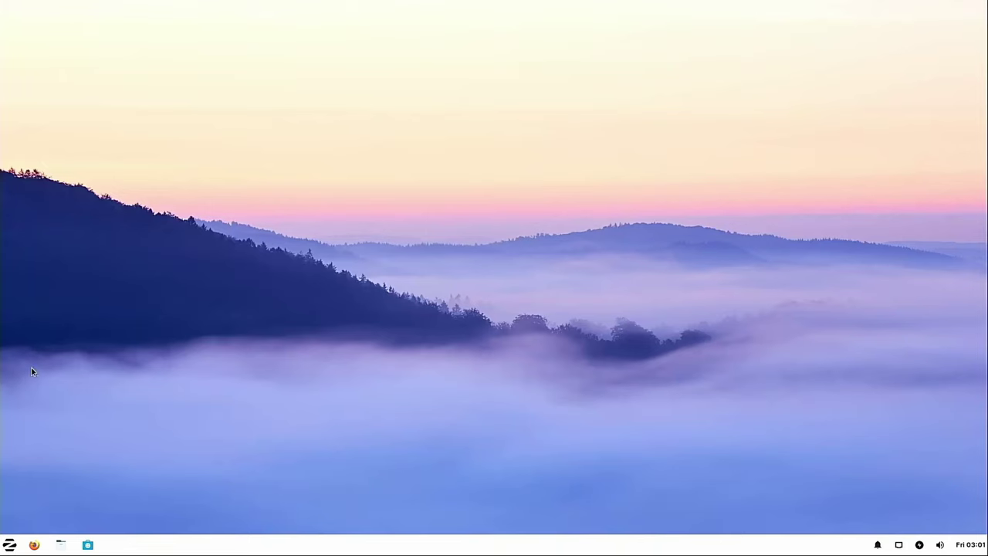
Step: Download the 64 bit .deb package of Google Chrome in Firefox, accepting the terms and opening it with Install Linux Application
left_click(34, 544)
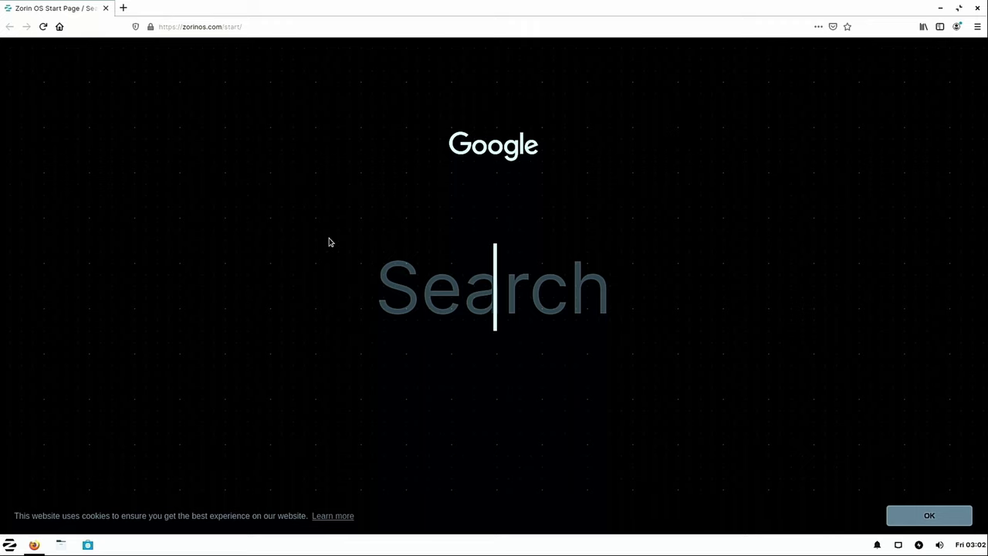
left_click(9, 544)
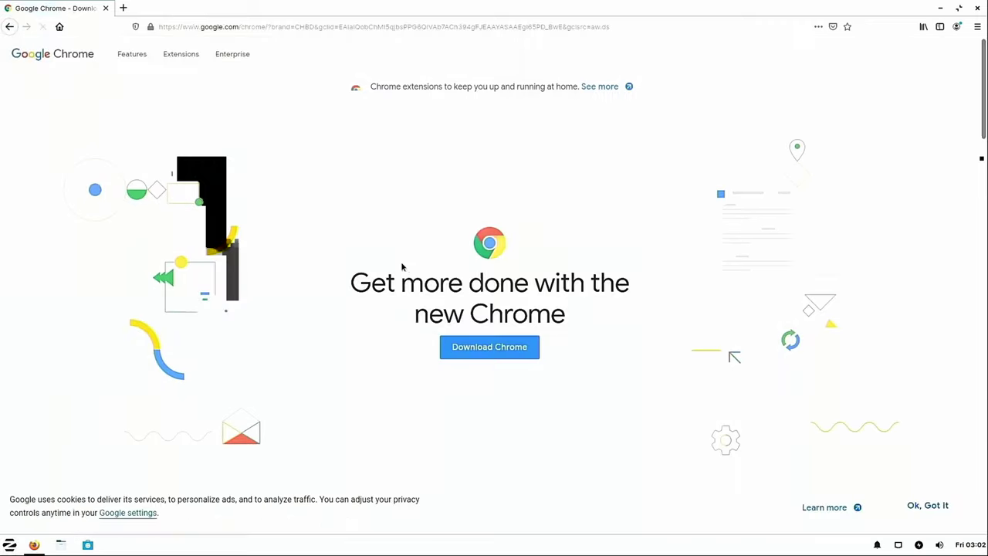
left_click(468, 349)
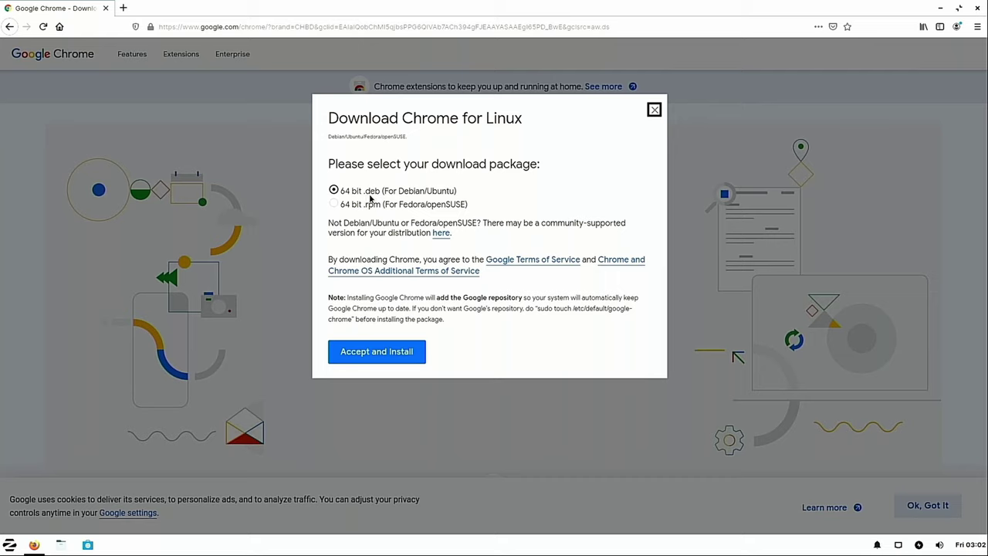
left_click(376, 352)
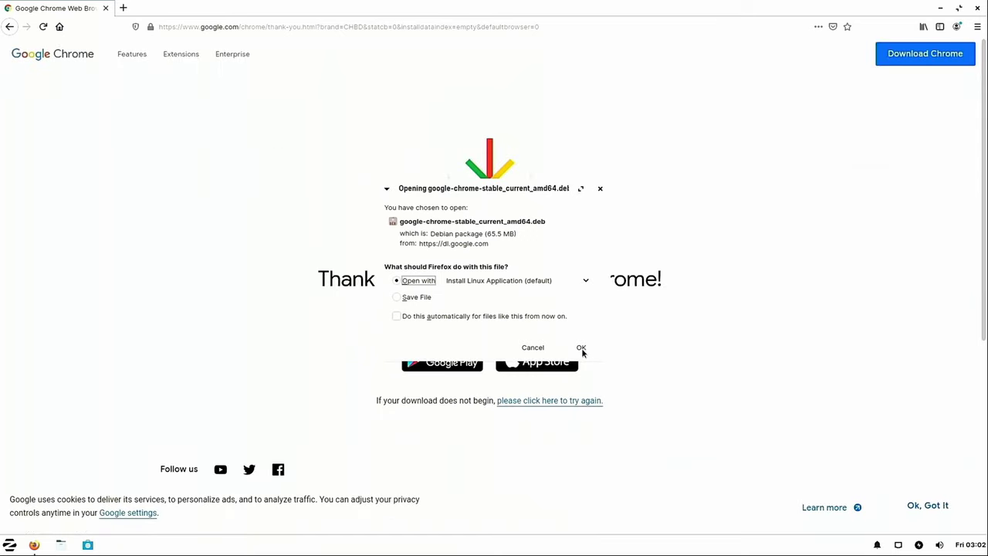
left_click(581, 347)
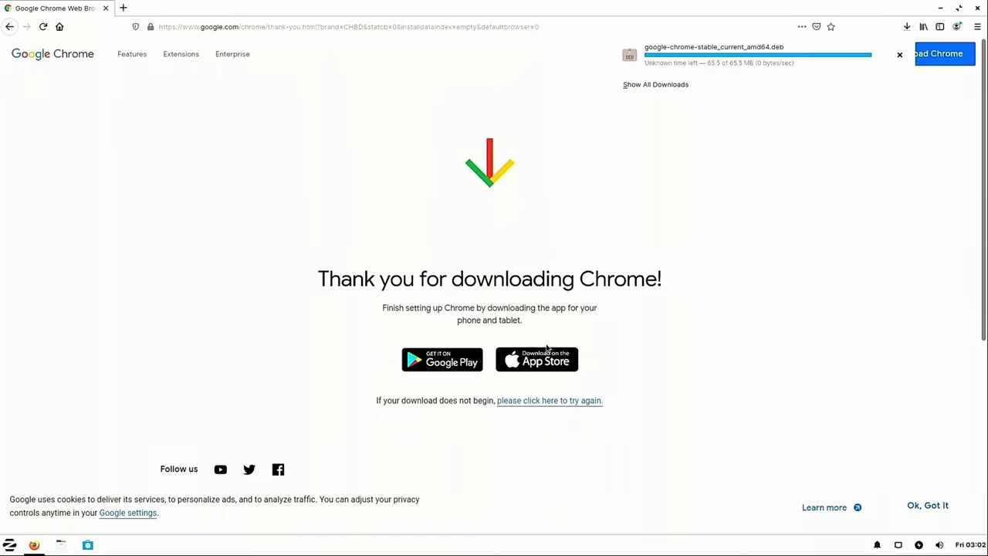
Step: Install google-chrome-stable from the downloaded package in the Software store, and close the browser and store windows
left_click(491, 324)
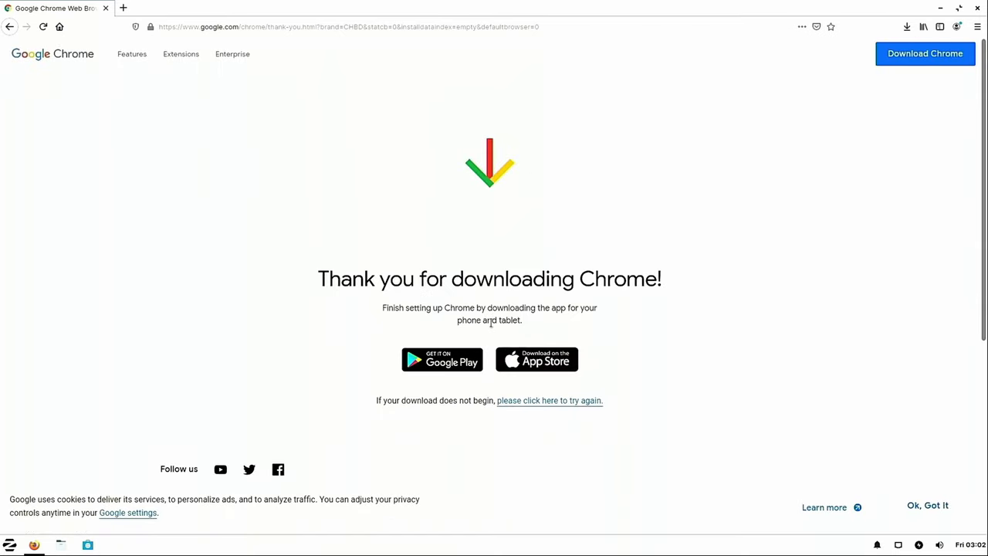
scroll(488, 328, "down", 3)
key("super")
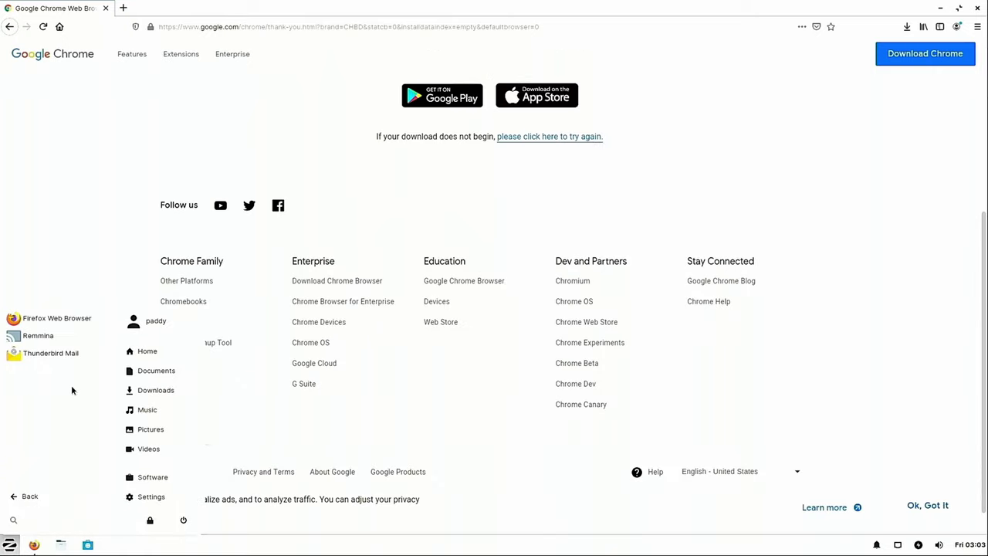
left_click(308, 418)
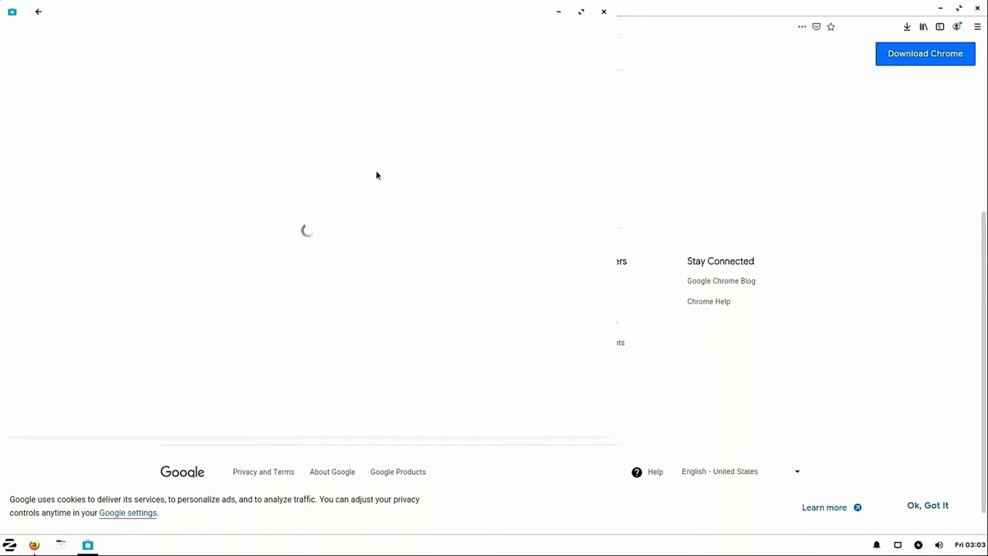
left_click_drag(388, 9, 463, 59)
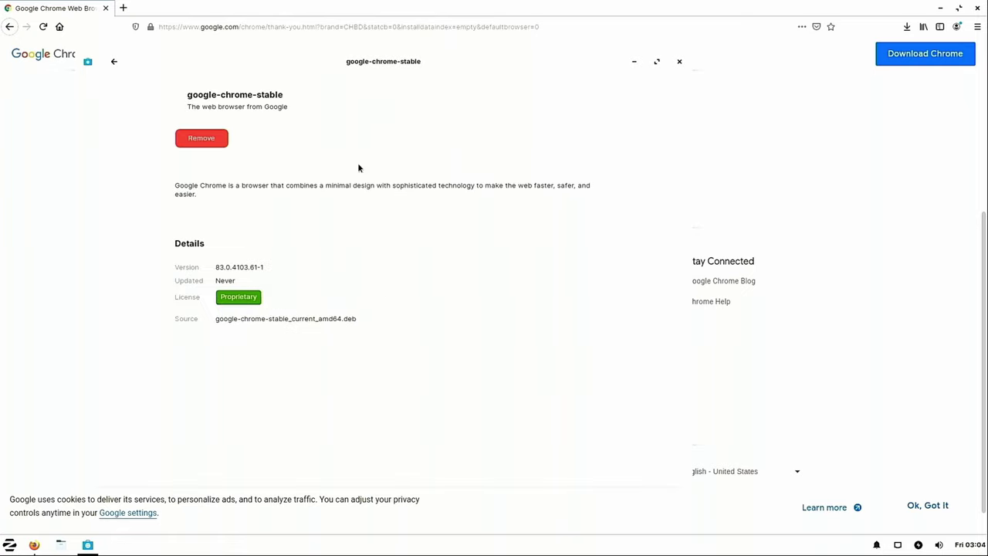
left_click(977, 8)
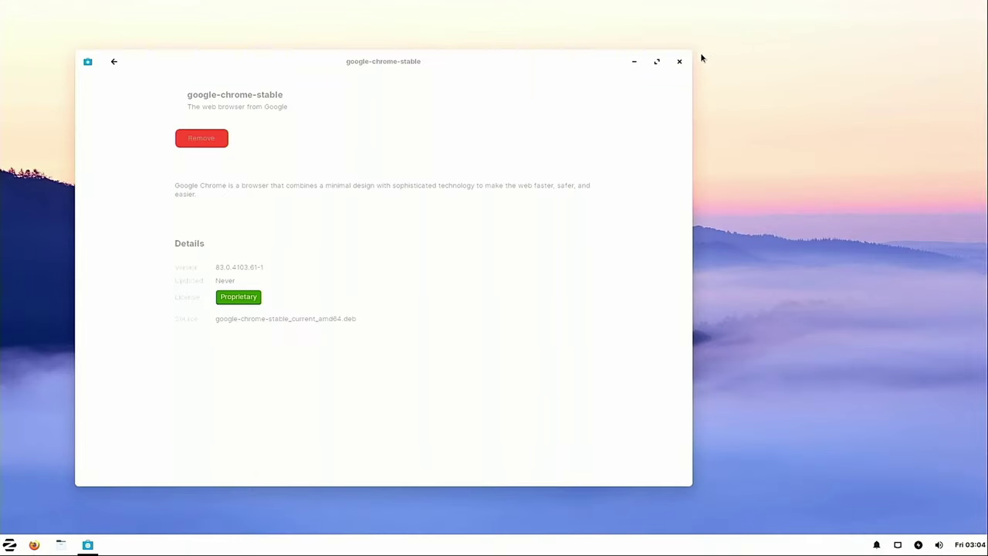
left_click(680, 61)
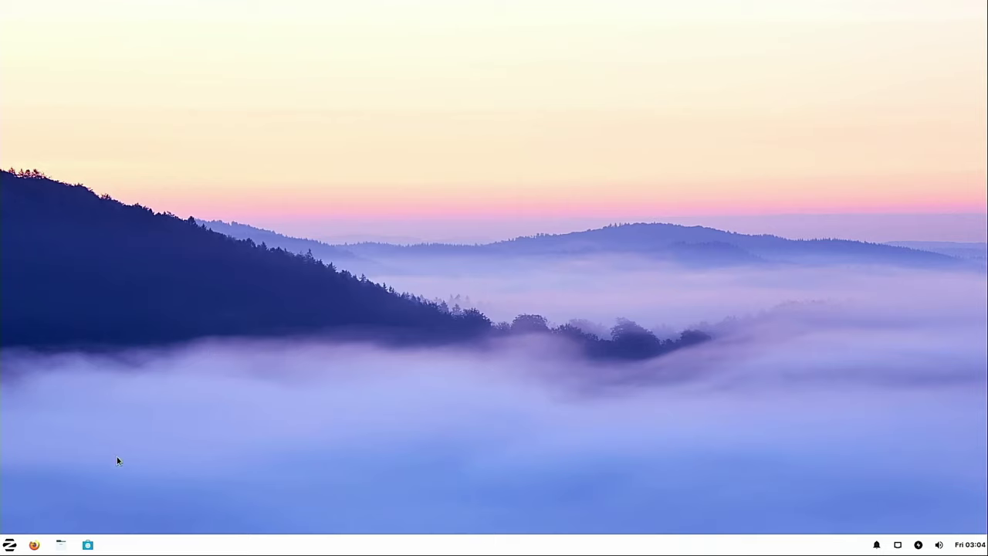
Step: Launch Google Chrome, accept it as default browser with usage statistics and crash reports enabled, and maximize its window
left_click(9, 544)
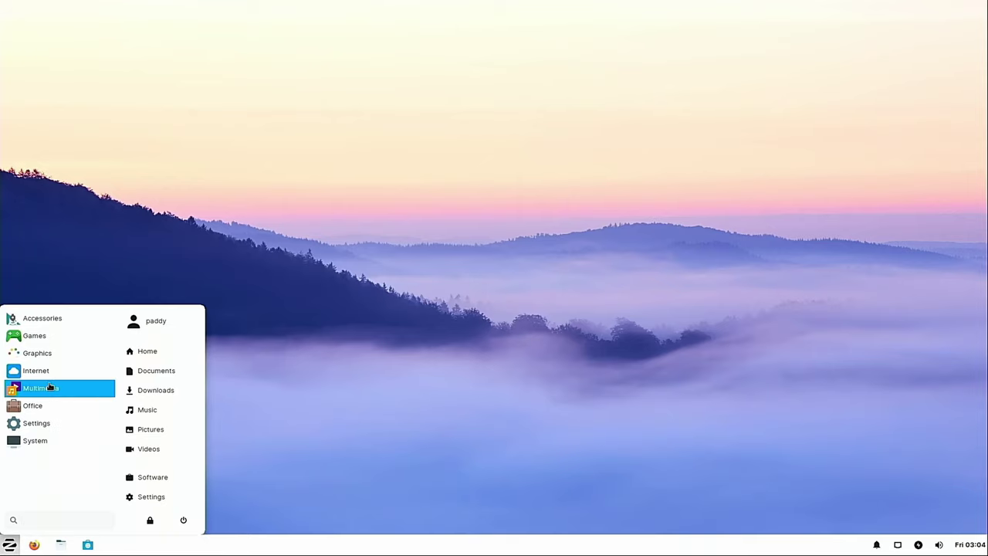
left_click(46, 374)
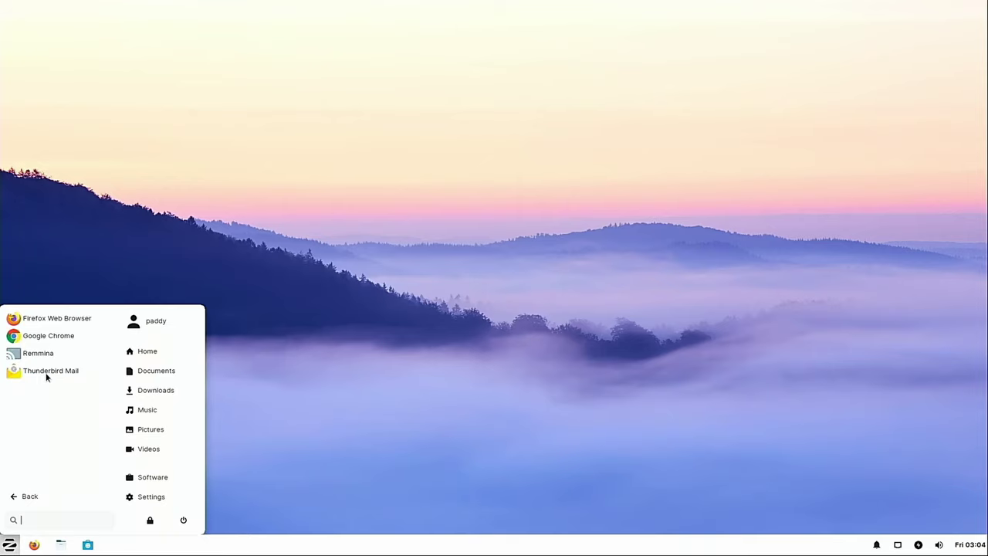
left_click(27, 336)
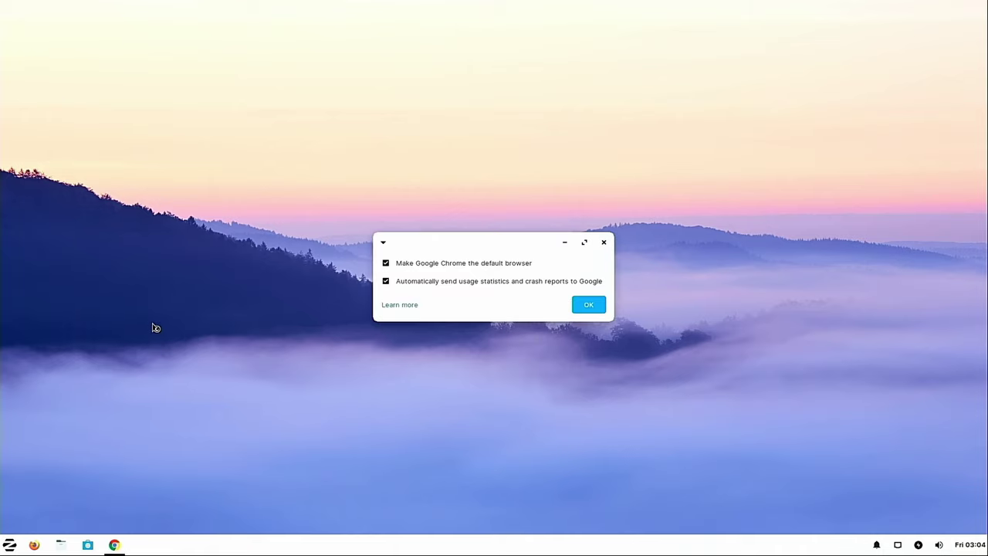
left_click(585, 306)
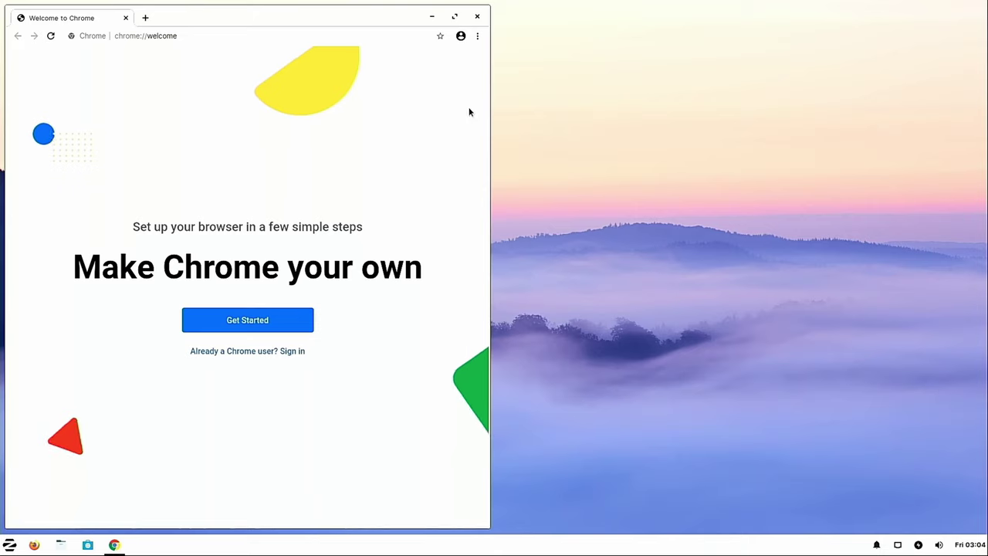
left_click(455, 16)
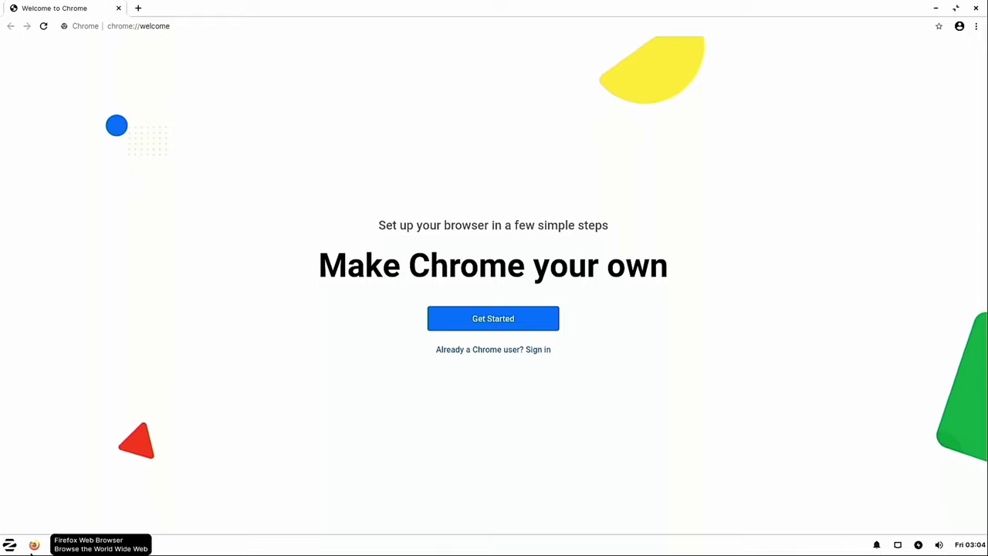
Step: Remove the Firefox launcher from the taskbar and create a Google Chrome launcher on it
right_click(31, 546)
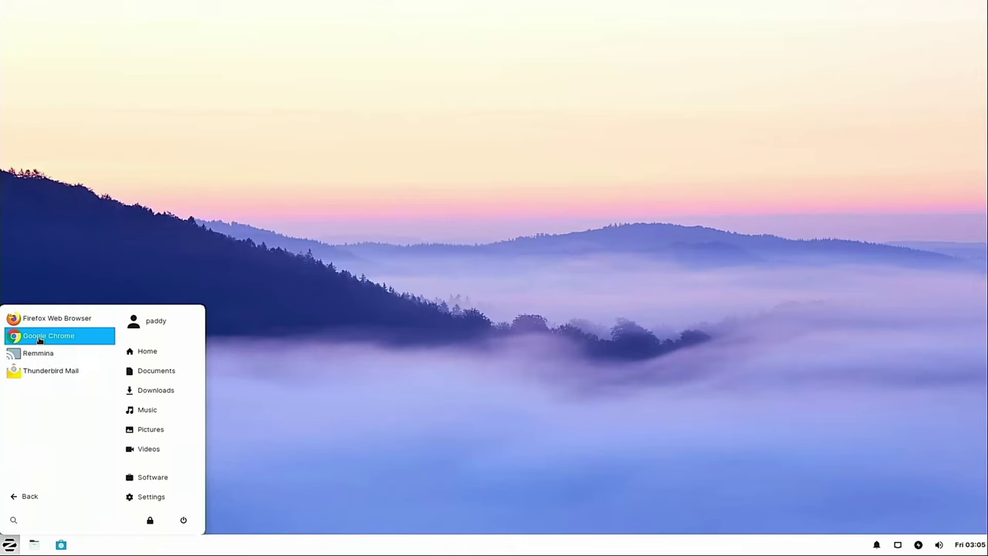
left_click_drag(69, 337, 118, 546)
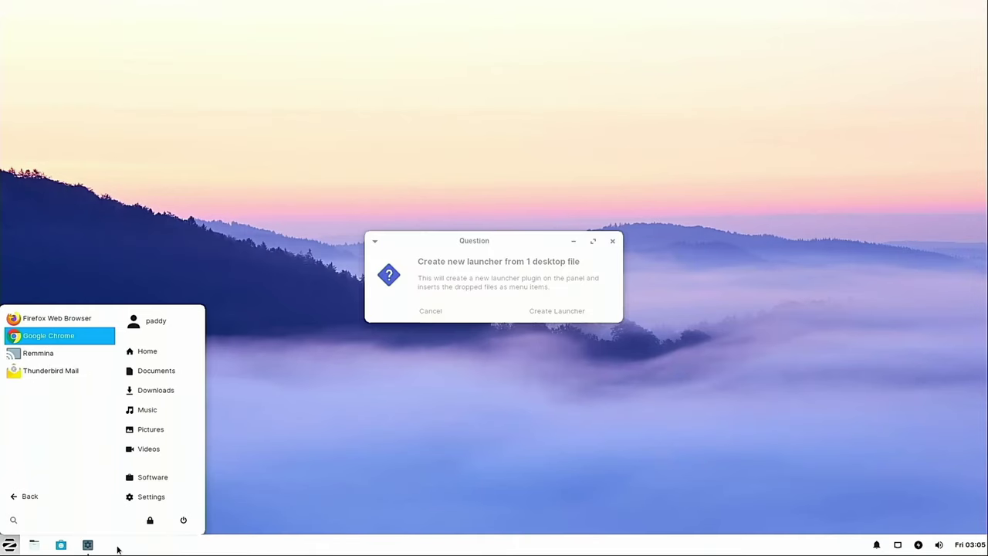
left_click(554, 316)
left_click(554, 316)
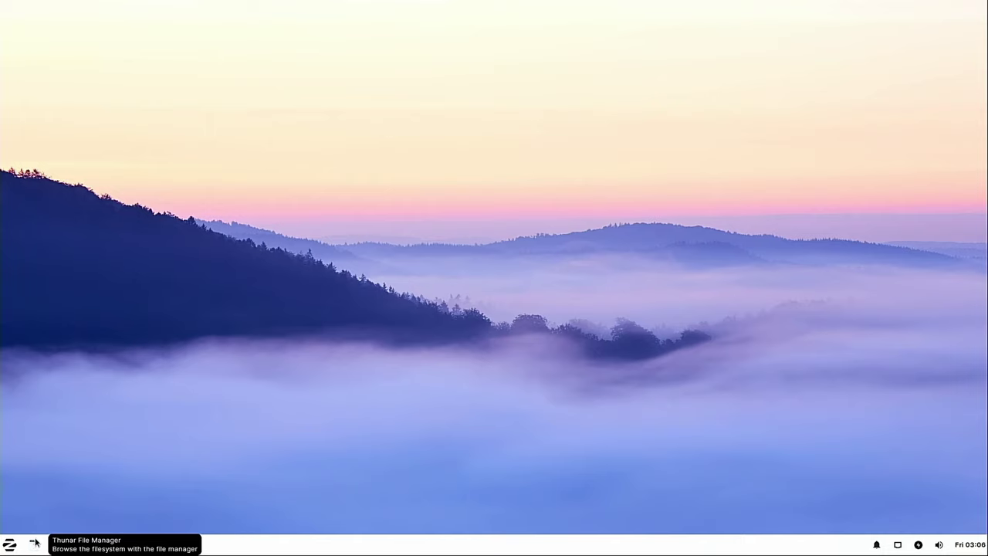
Step: Open the Thunar file manager to view the home folder, and close it
left_click(35, 540)
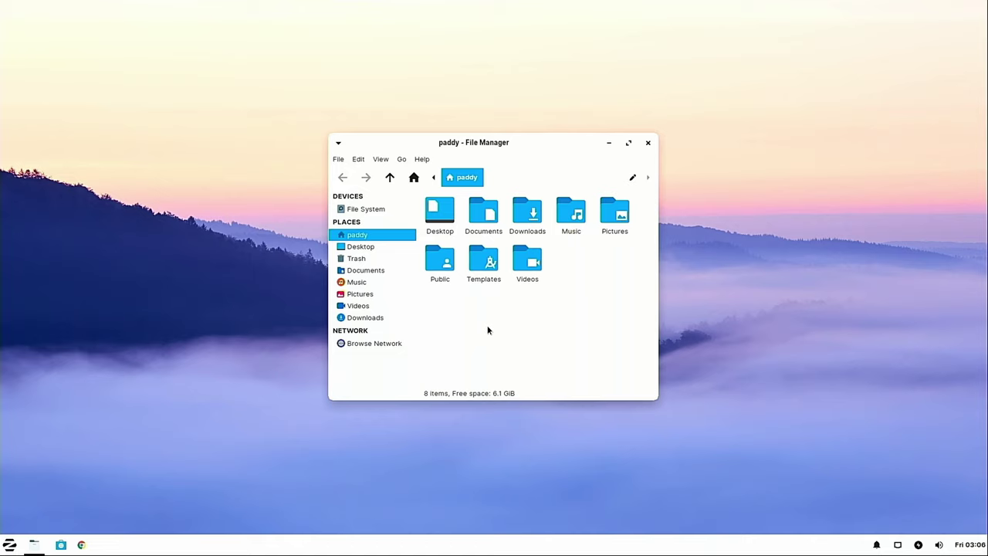
key("alt+F4")
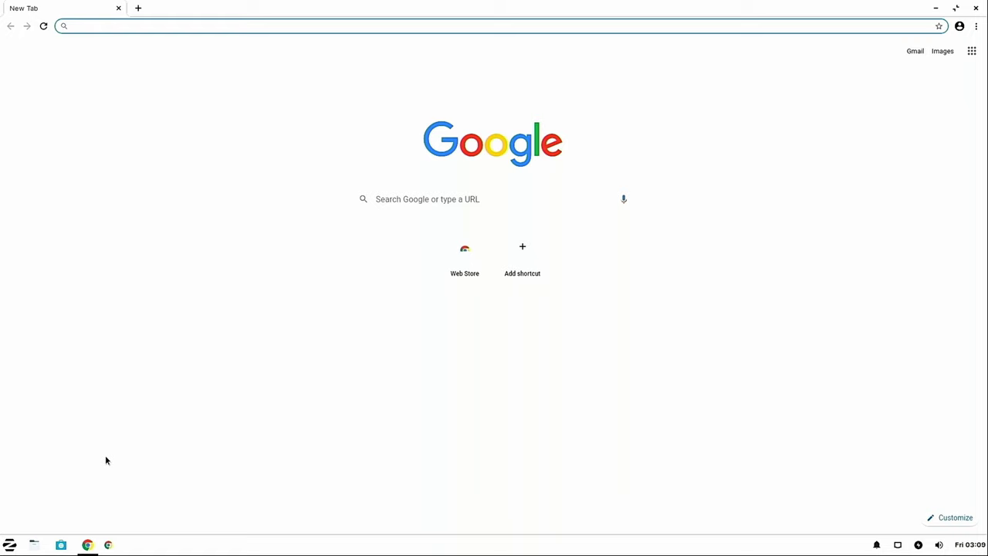
Step: Open the Zorin application menu from the Google Chrome new tab page
left_click(396, 346)
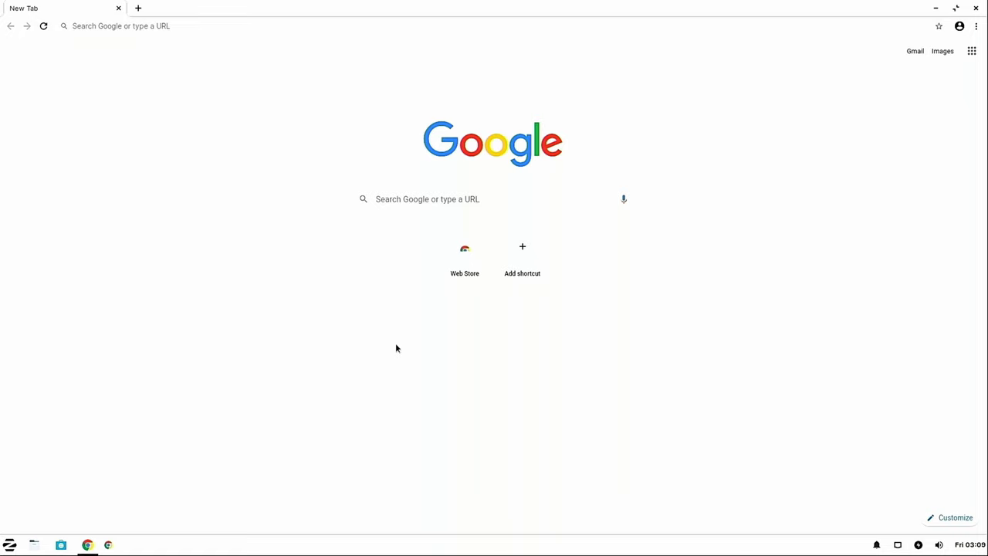
left_click(7, 545)
left_click(7, 545)
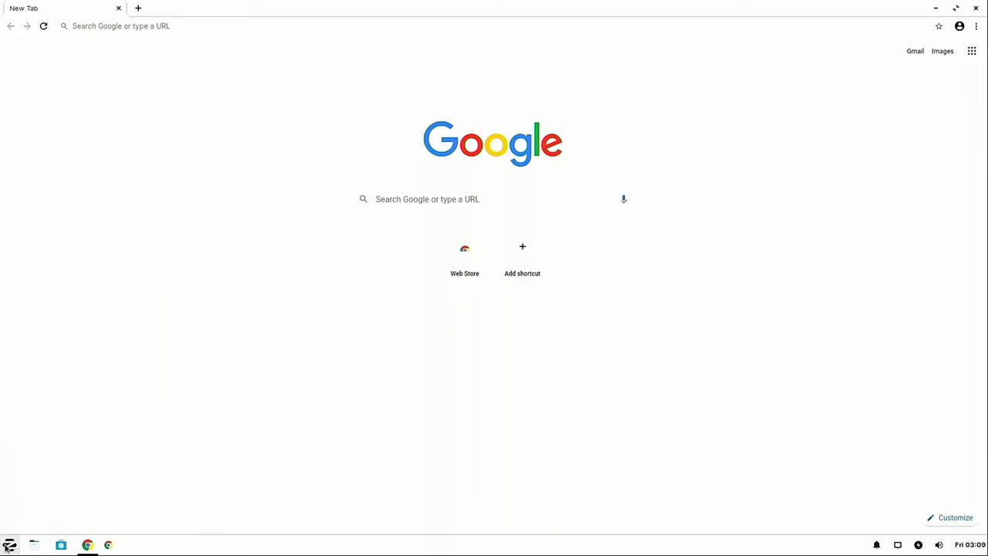